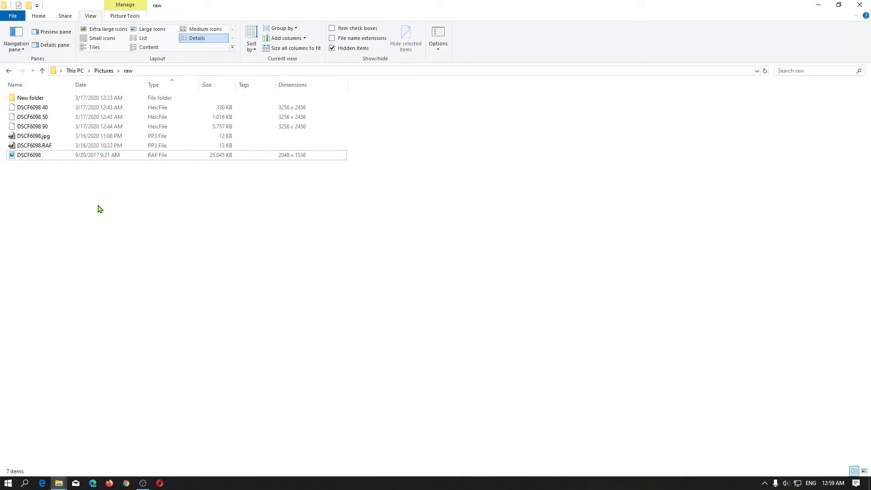
# Step: Open the RAW file DSCF6098 from File Explorer with GIMP via Choose another app
pyautogui.click(32, 160)
pyautogui.rightClick(33, 161)
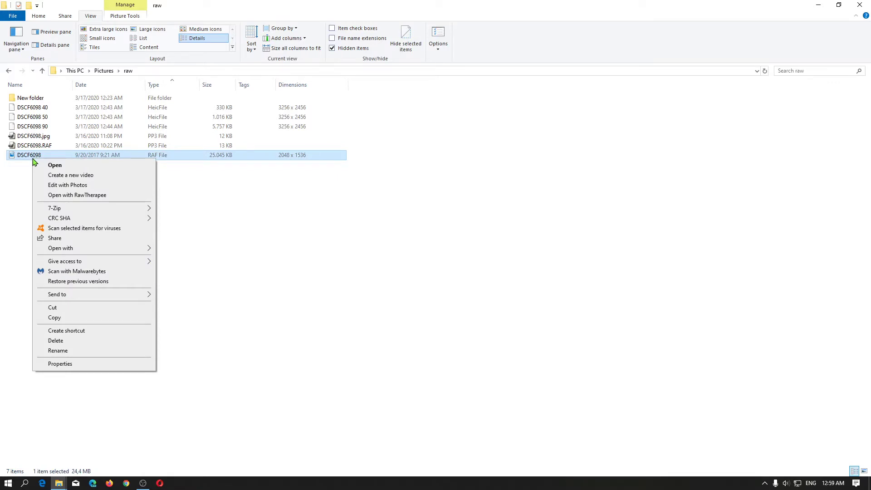
pyautogui.moveTo(61, 247)
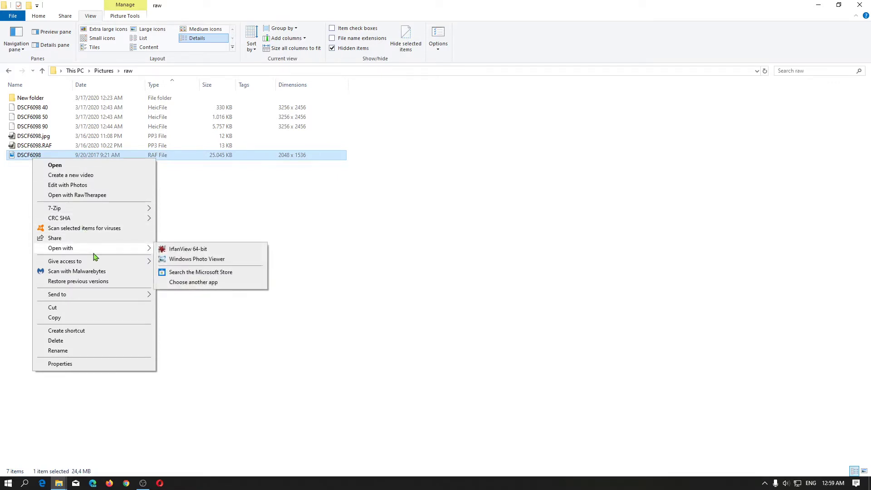
pyautogui.click(213, 282)
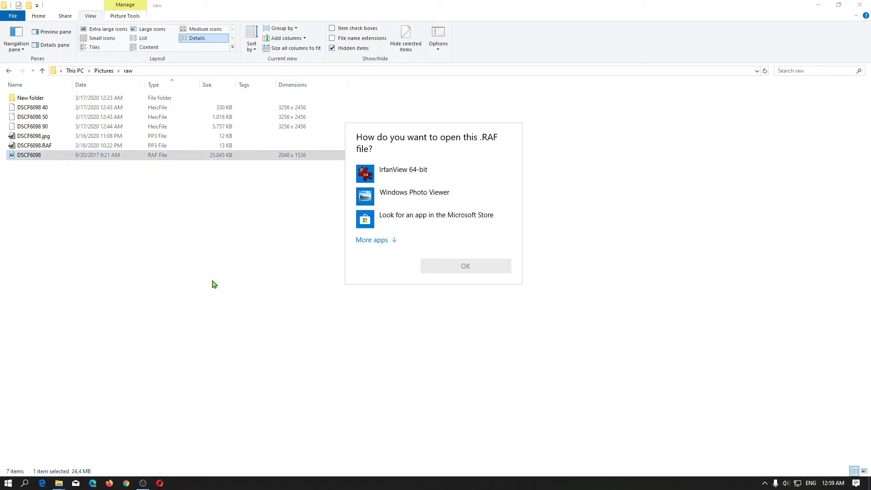
pyautogui.click(372, 240)
pyautogui.scroll(-2, 376, 247)
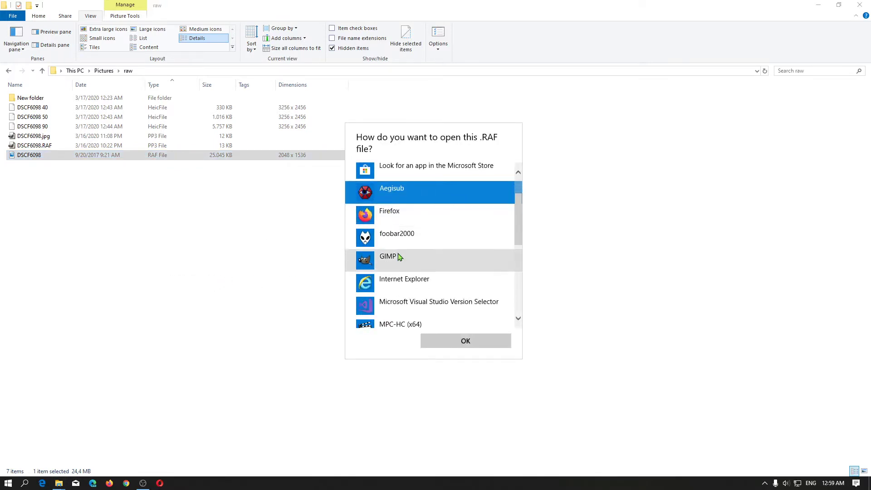
pyautogui.click(398, 256)
# Step: Dismiss the RawTherapee plugin welcome and close RawTherapee to hand the cat photo to GIMP
pyautogui.click(460, 343)
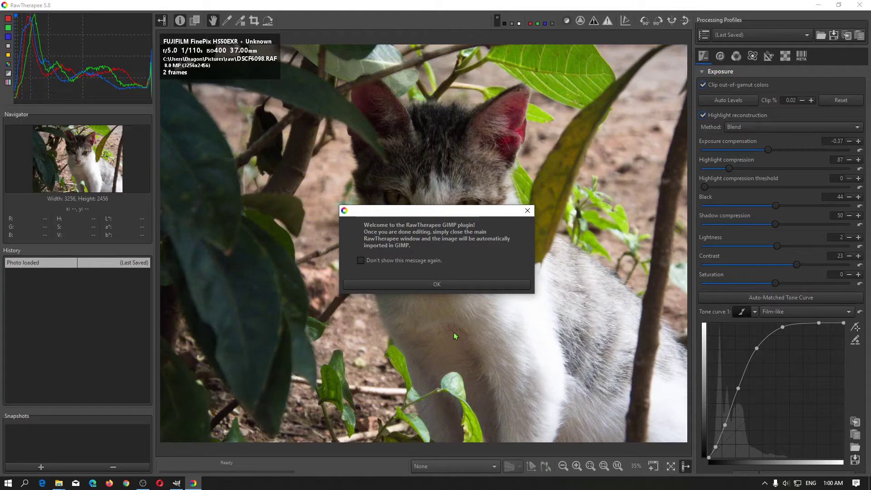
pyautogui.click(465, 285)
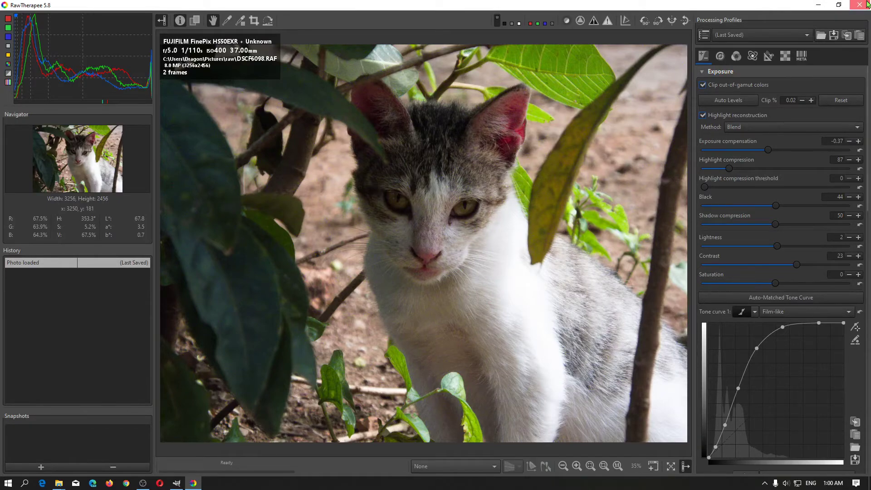
pyautogui.click(859, 4)
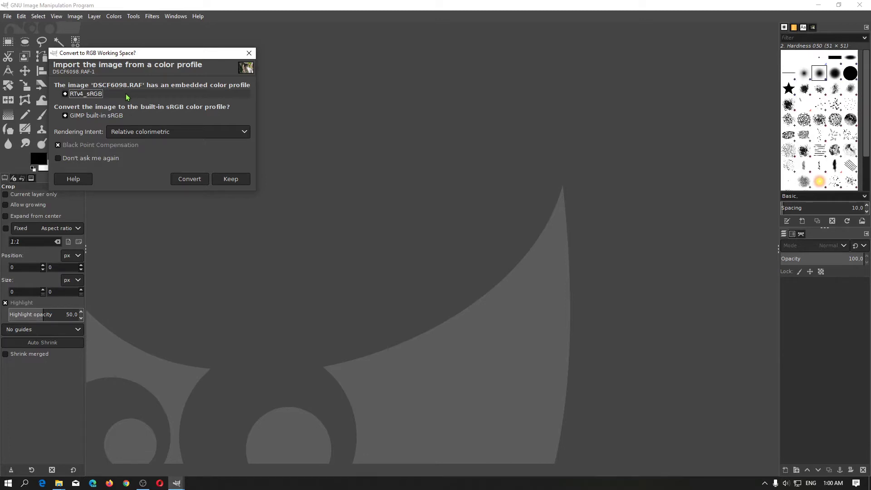
# Step: Keep the photo's embedded colour profile on import and start an Export As
pyautogui.click(232, 179)
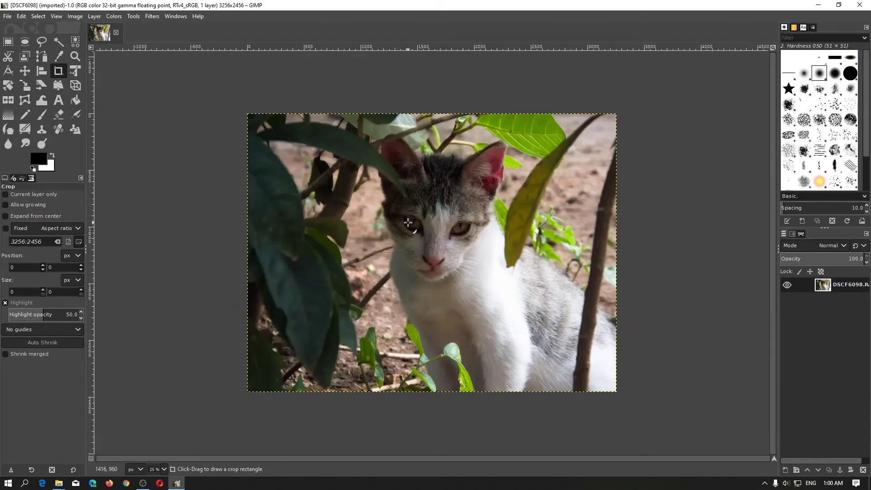
pyautogui.click(7, 16)
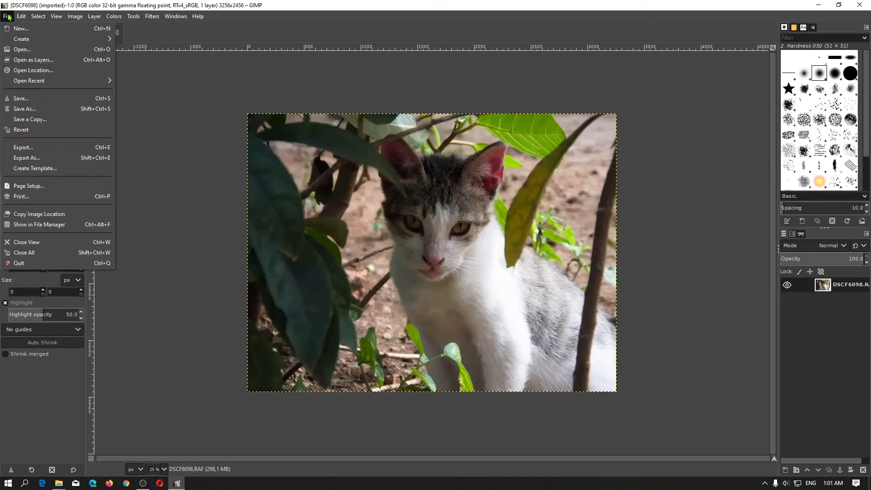
pyautogui.click(39, 158)
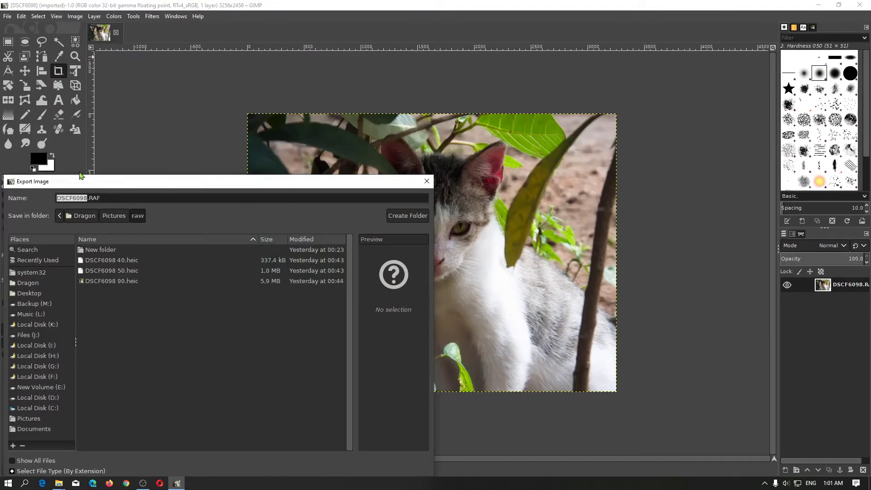
pyautogui.moveTo(95, 185); pyautogui.dragTo(184, 103)
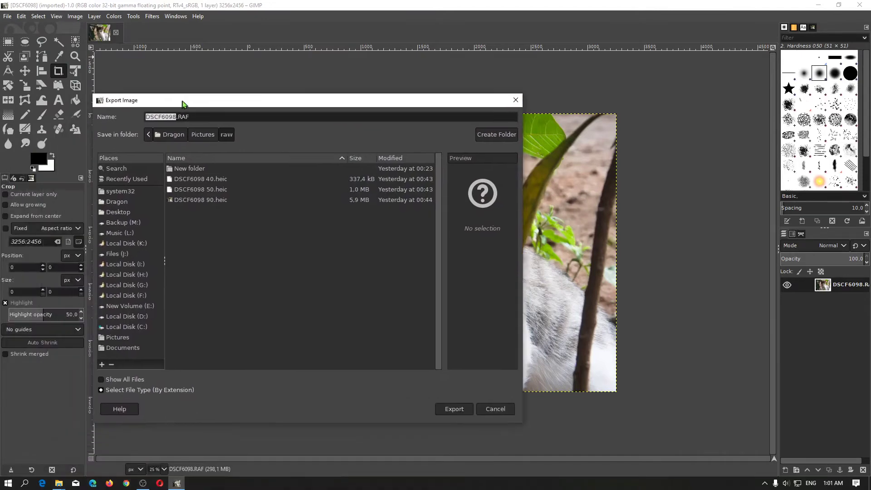
# Step: Choose JPEG image as the file type and export as DSCF6098.jpg
pyautogui.click(159, 390)
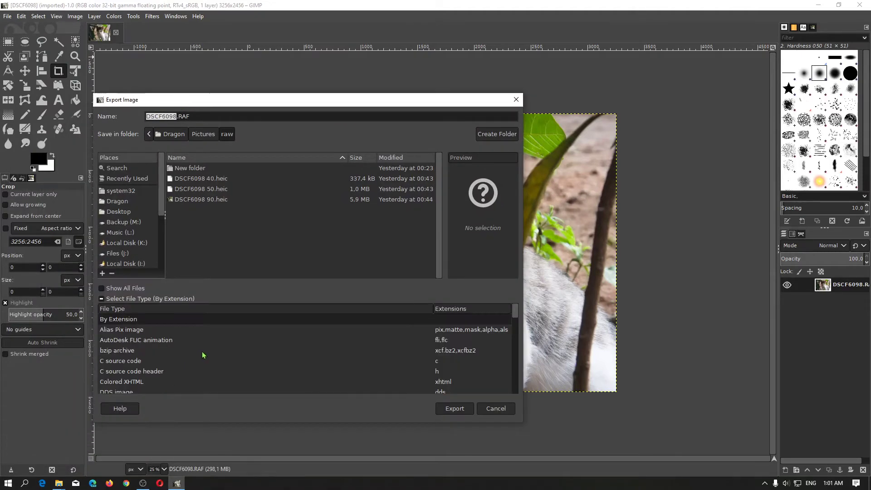
pyautogui.scroll(-1, 202, 355)
pyautogui.scroll(-2, 202, 355)
pyautogui.scroll(-1, 203, 355)
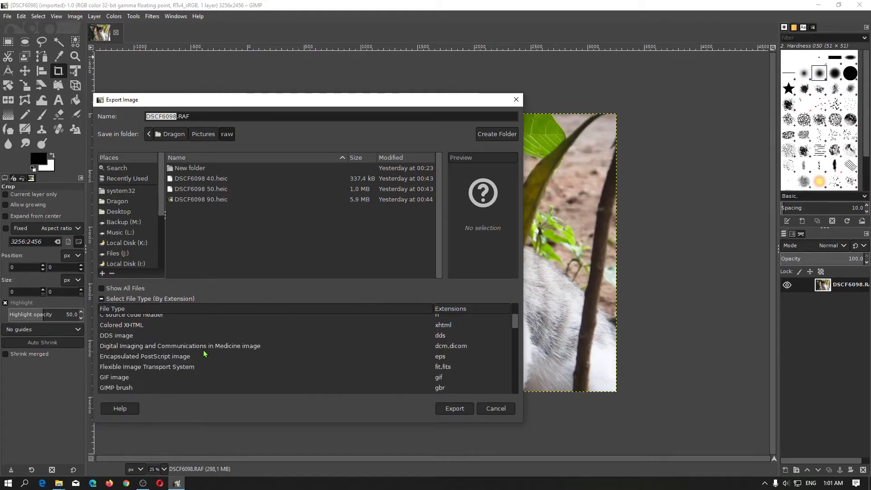
pyautogui.scroll(-2, 203, 353)
pyautogui.scroll(-1, 204, 353)
pyautogui.scroll(-1, 203, 353)
pyautogui.scroll(-1, 204, 353)
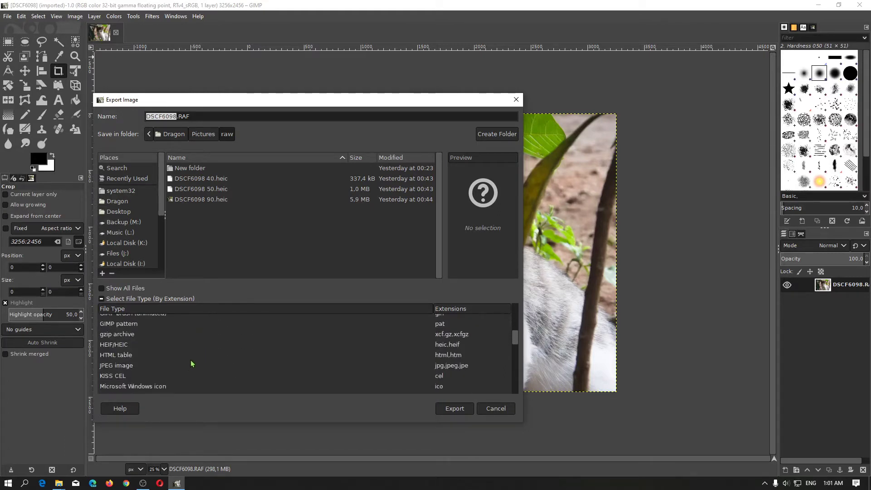
pyautogui.click(188, 368)
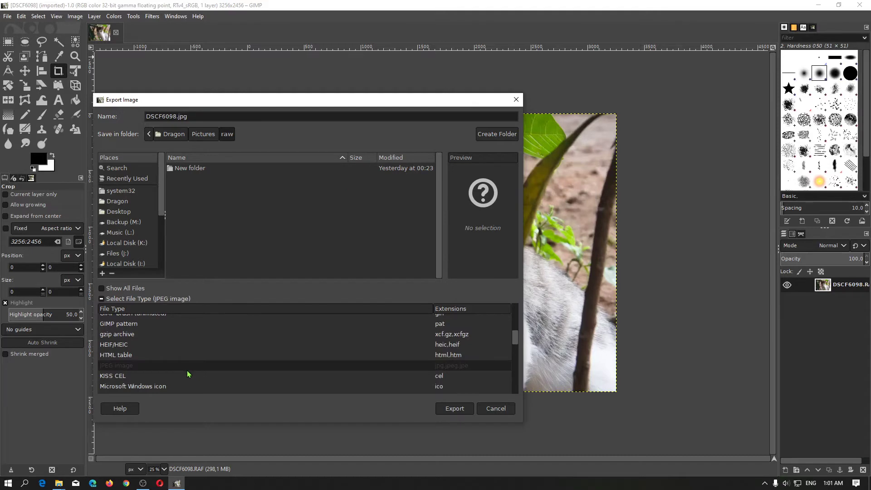
pyautogui.click(456, 413)
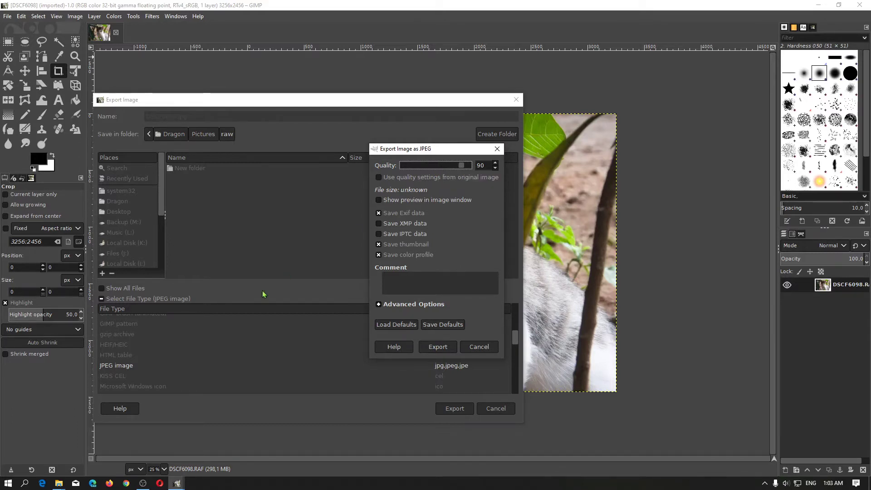
# Step: Scroll the GIMP 2.10 manual in Firefox to the JPEG Quality section
pyautogui.click(110, 483)
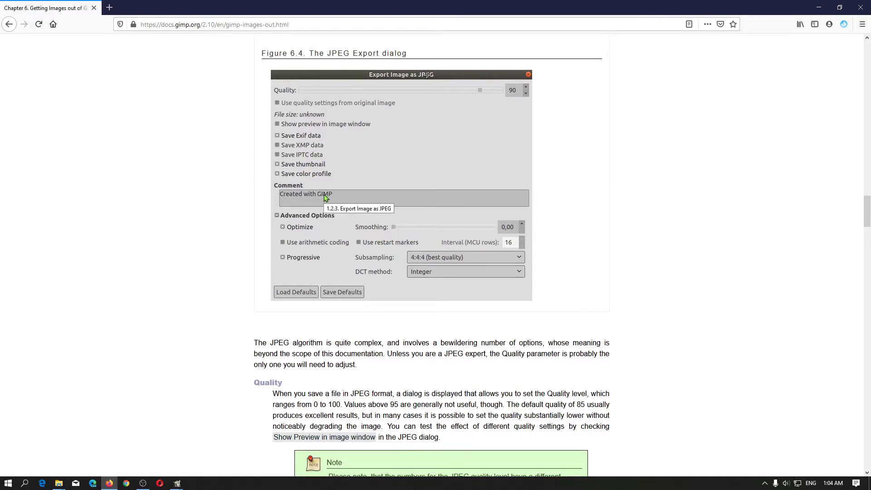
pyautogui.scroll(-2, 325, 198)
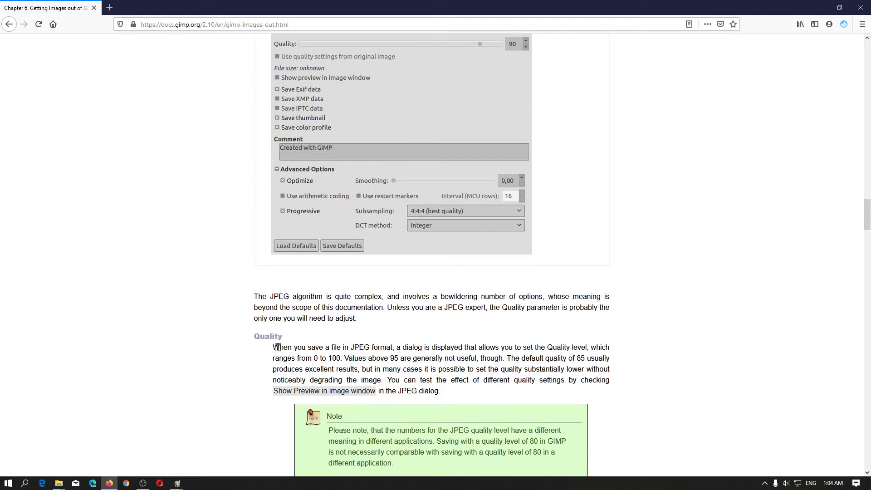
pyautogui.scroll(-2, 263, 304)
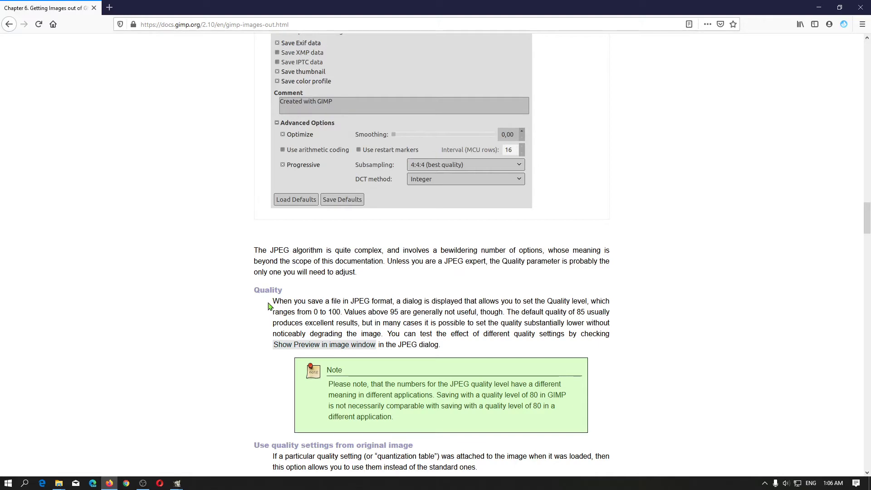
pyautogui.scroll(-1, 336, 384)
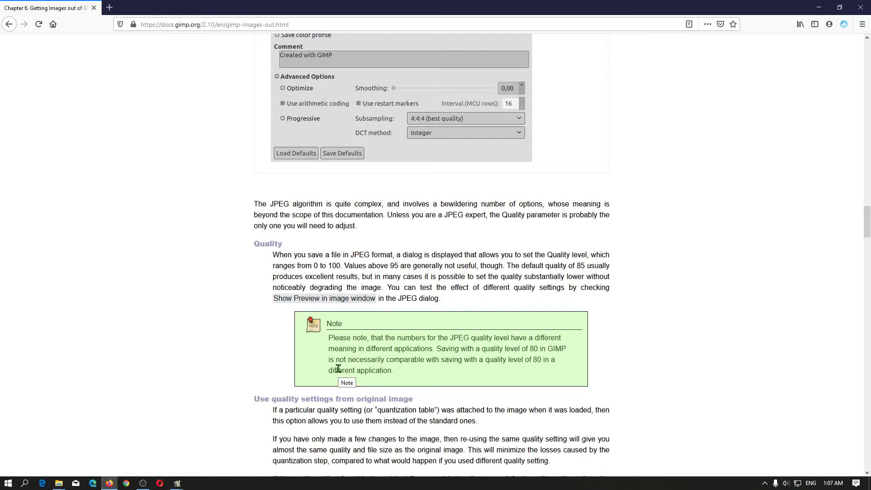
pyautogui.moveTo(176, 483)
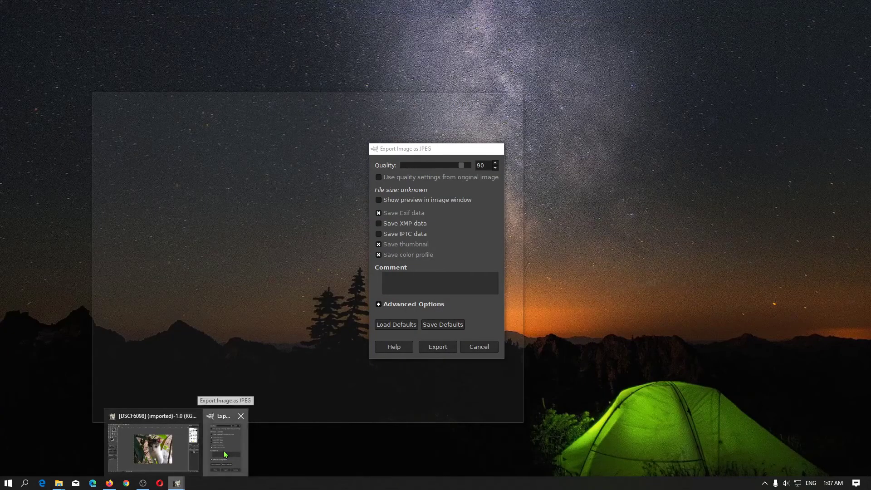
# Step: Enable Show preview in image window and move the JPEG dialog off the photo
pyautogui.click(225, 454)
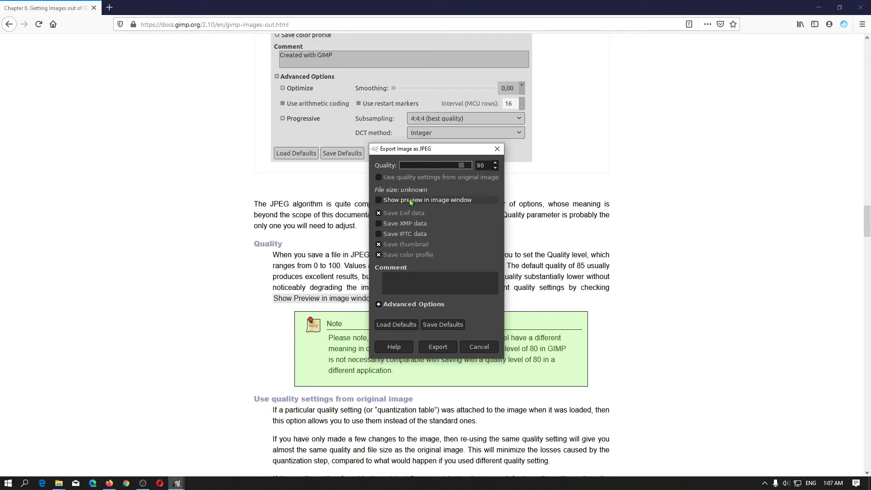
pyautogui.click(407, 201)
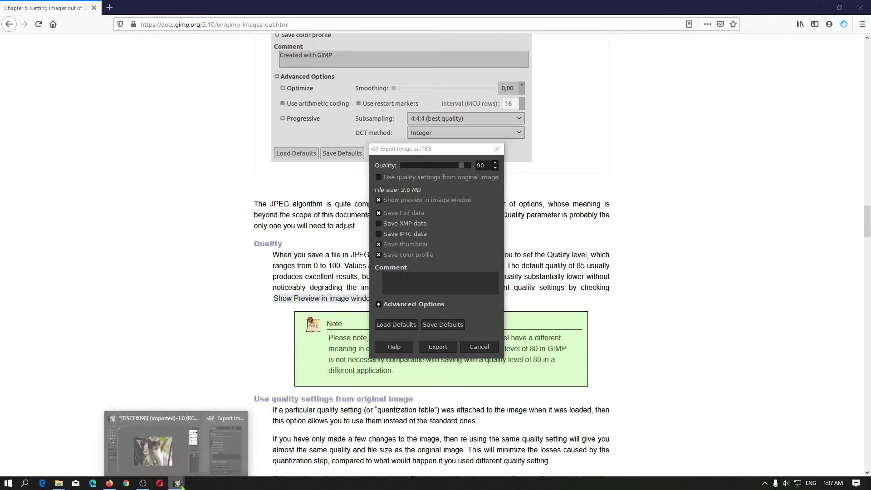
pyautogui.click(159, 454)
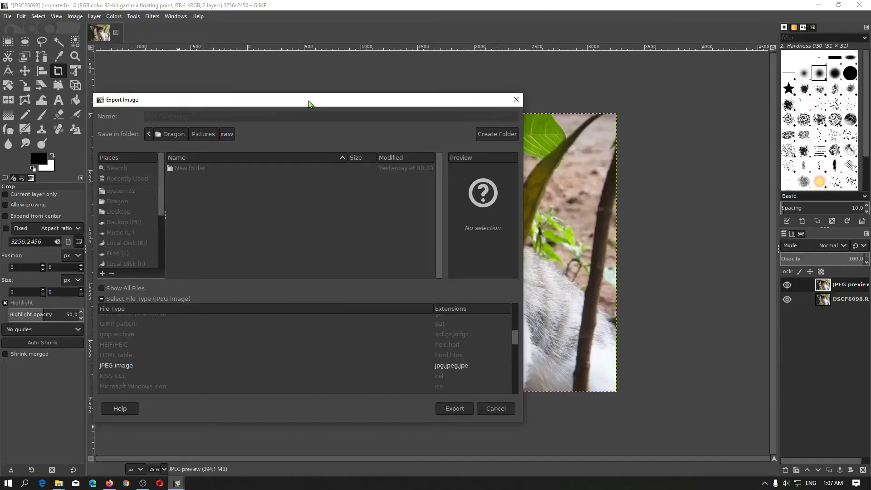
pyautogui.moveTo(312, 101); pyautogui.dragTo(94, 111)
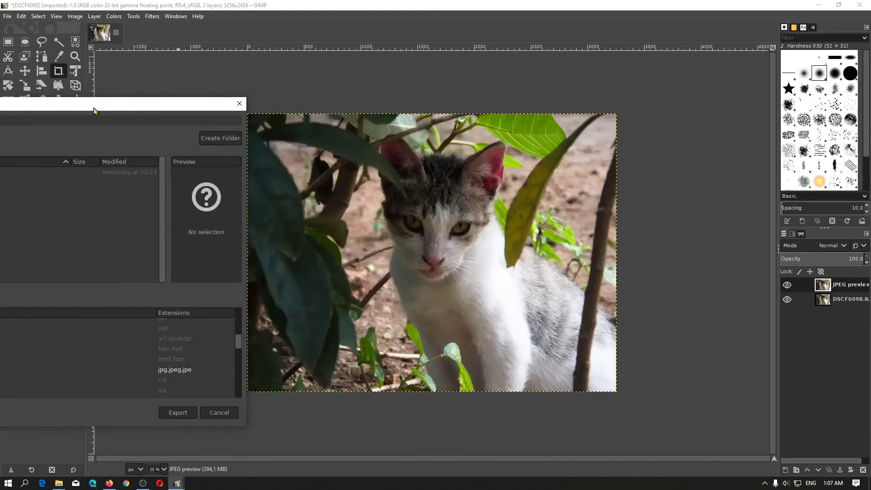
pyautogui.click(178, 412)
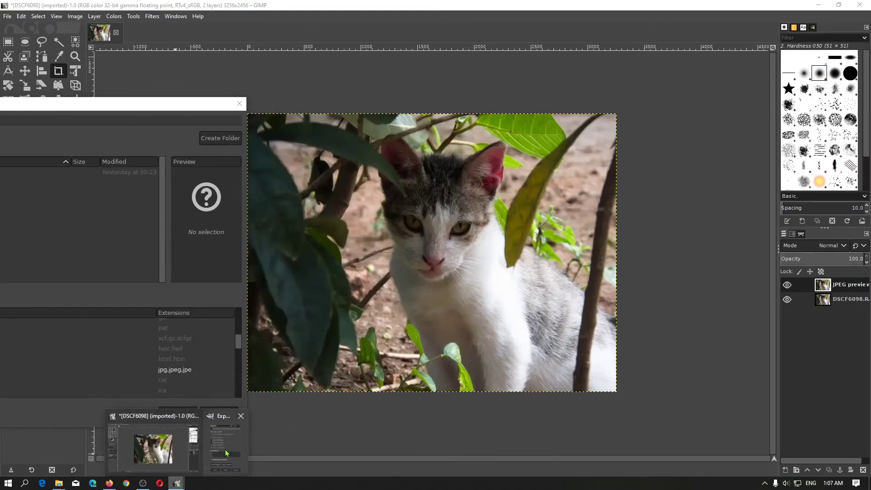
pyautogui.moveTo(417, 152); pyautogui.dragTo(593, 149)
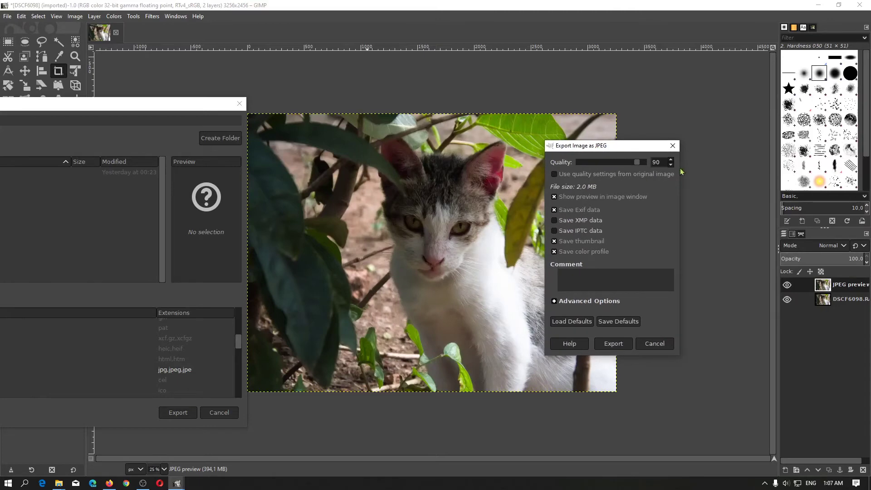
# Step: Step JPEG quality down from 80 to 0, comparing the degraded previews
pyautogui.click(632, 163)
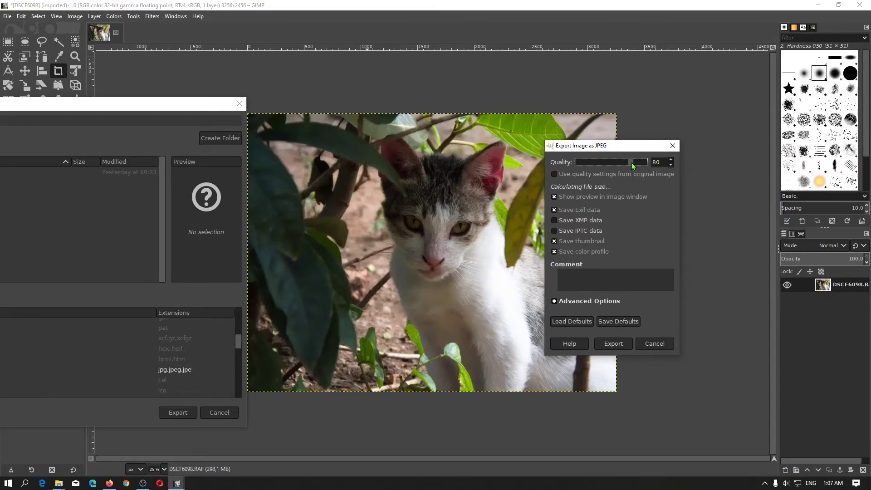
pyautogui.click(625, 163)
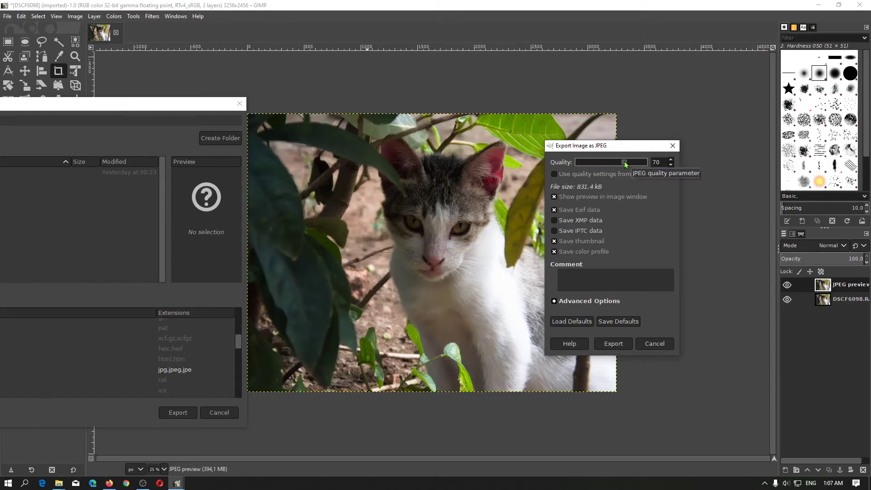
pyautogui.click(603, 163)
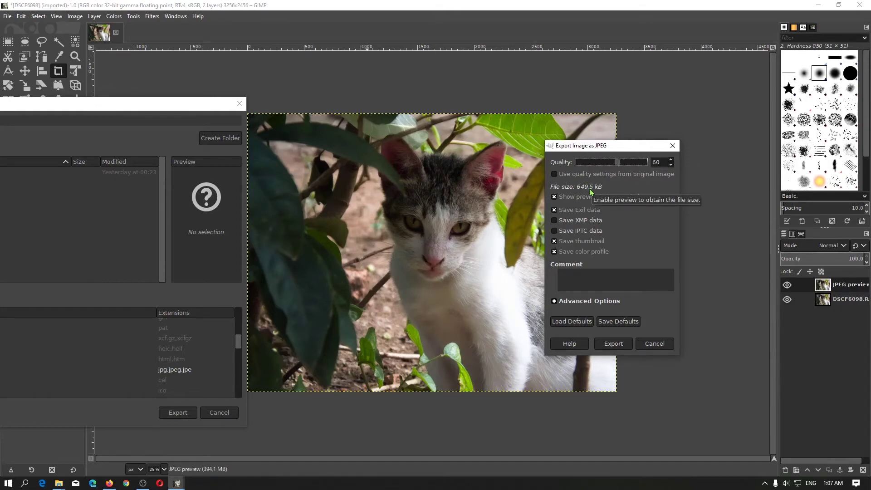
pyautogui.click(585, 164)
pyautogui.click(585, 164)
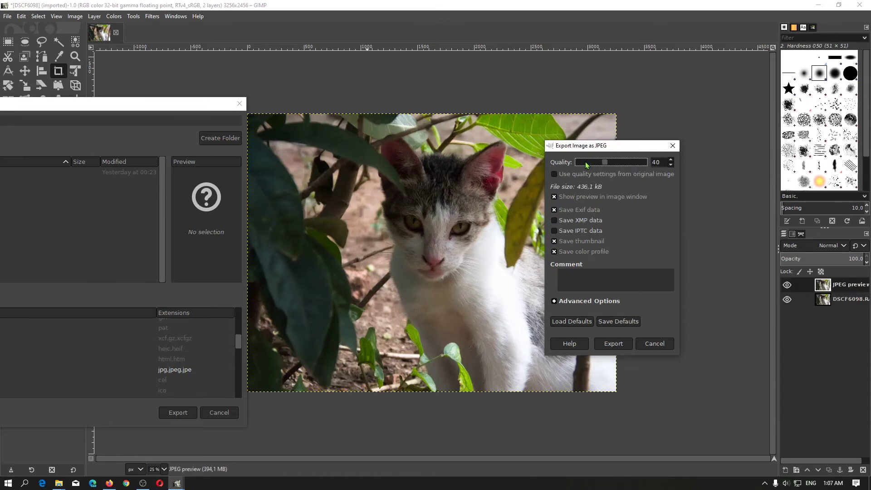
pyautogui.click(586, 164)
pyautogui.click(585, 165)
pyautogui.click(585, 165)
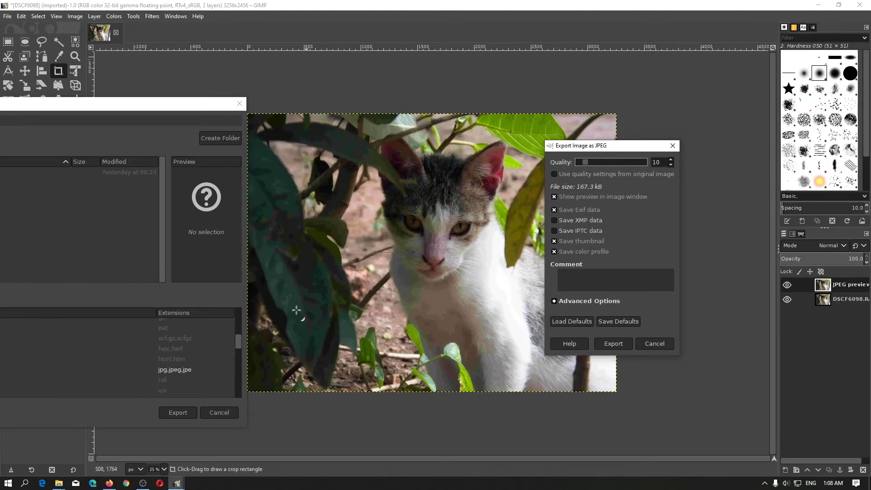
pyautogui.click(580, 165)
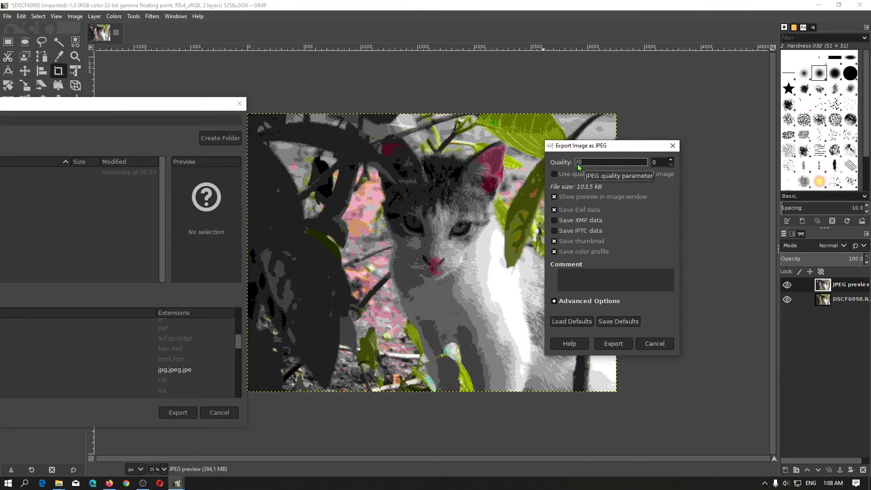
# Step: Raise quality back through 20, 40 and 60 to 85 and export
pyautogui.click(590, 163)
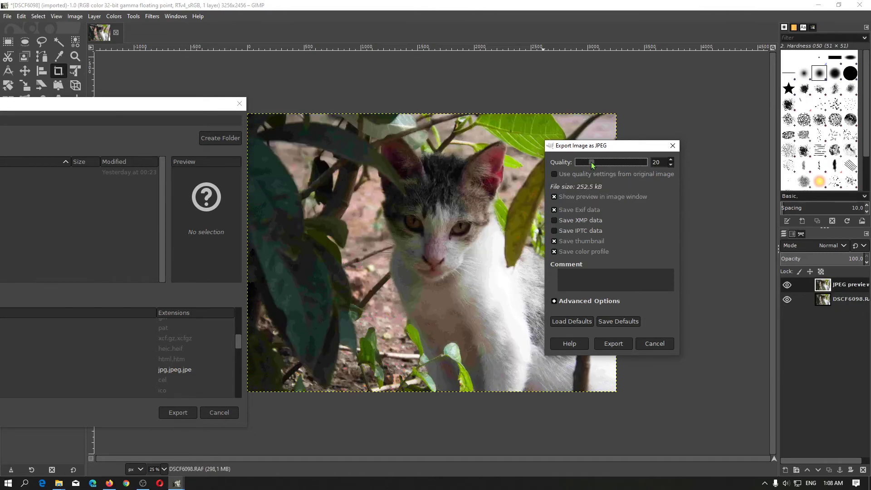
pyautogui.press('pageup')
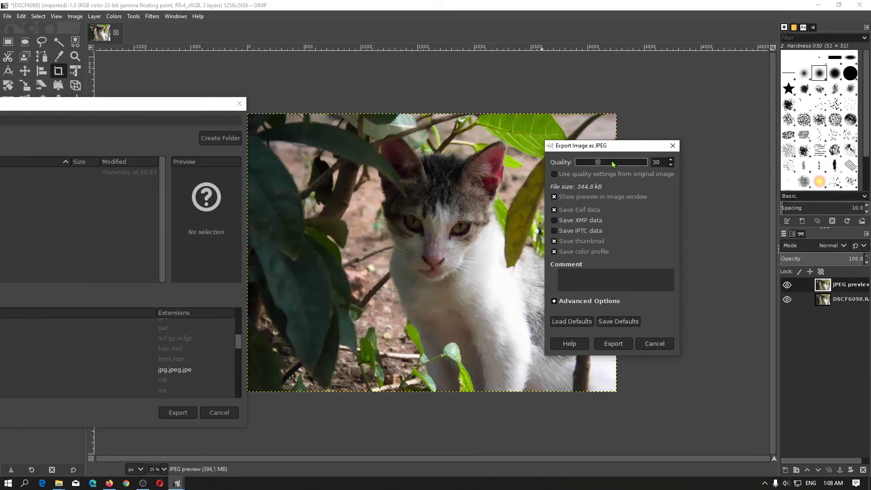
pyautogui.press('pageup')
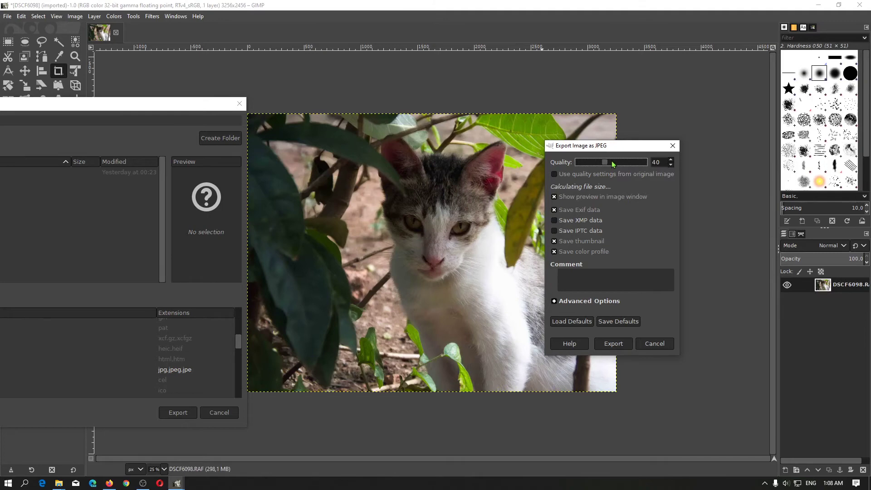
pyautogui.moveTo(612, 164); pyautogui.dragTo(605, 165)
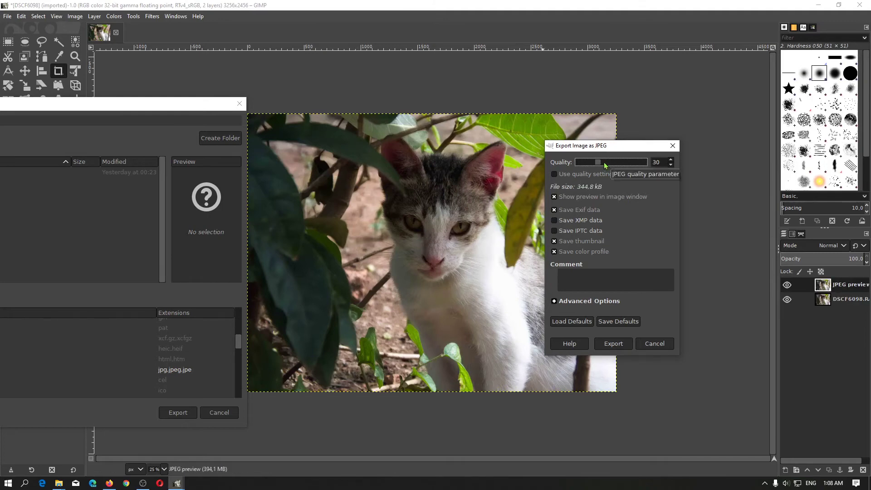
pyautogui.click(605, 165)
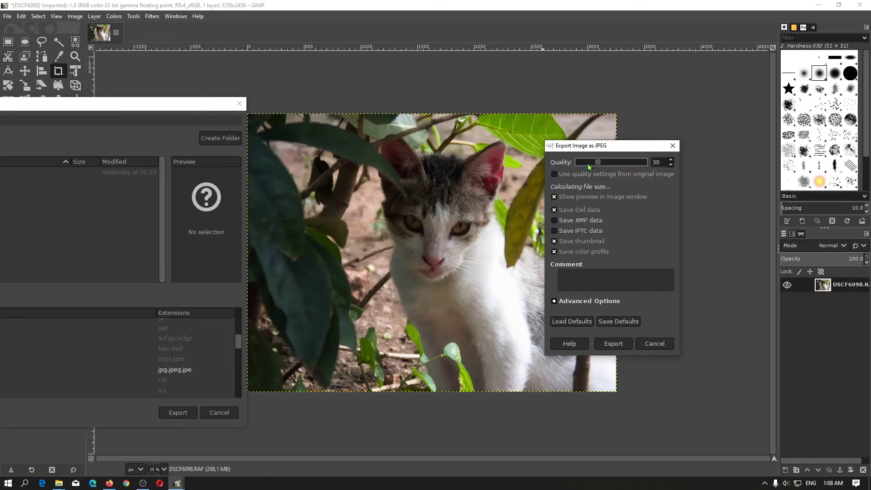
pyautogui.moveTo(608, 166); pyautogui.dragTo(611, 165)
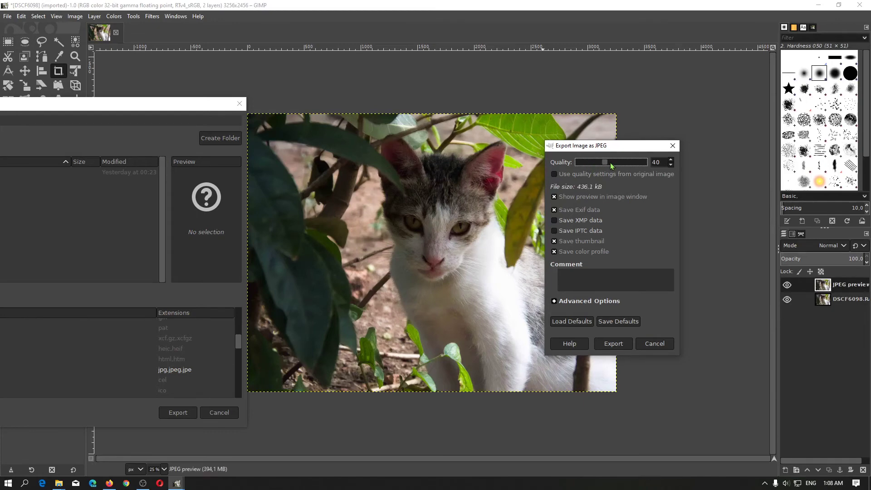
pyautogui.moveTo(611, 165); pyautogui.dragTo(640, 165)
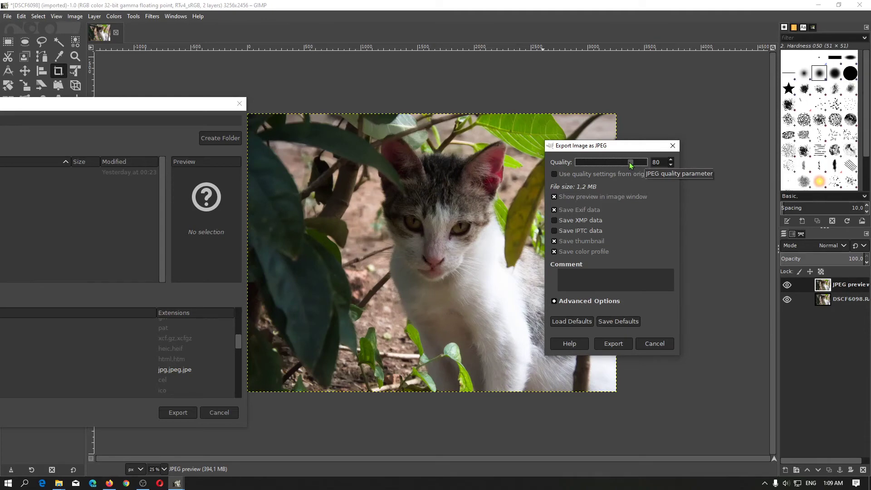
pyautogui.moveTo(631, 165); pyautogui.dragTo(631, 166)
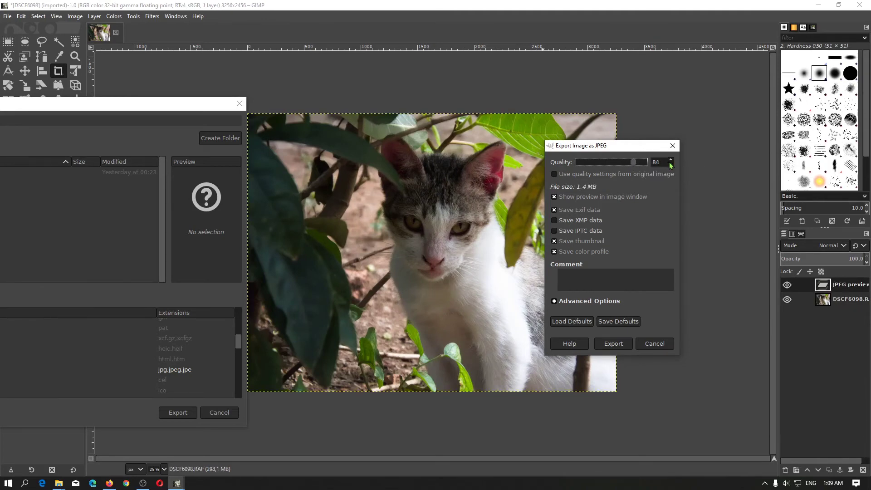
pyautogui.press('Up')
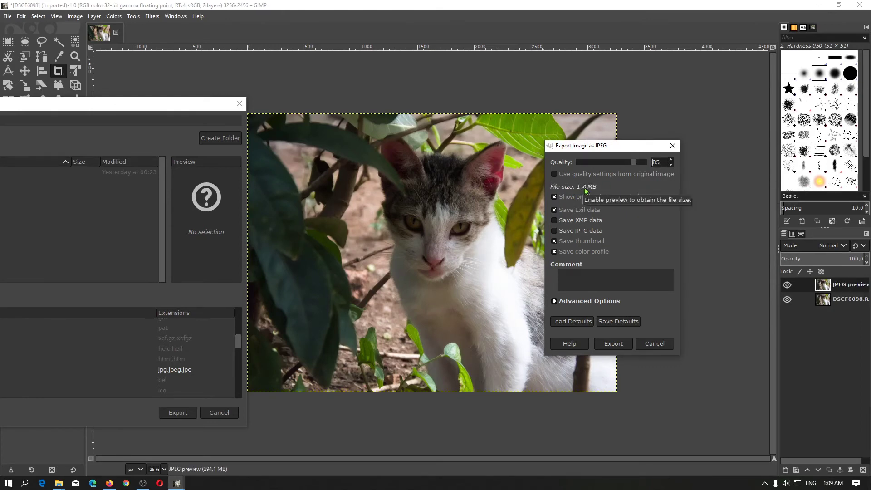
pyautogui.click(613, 344)
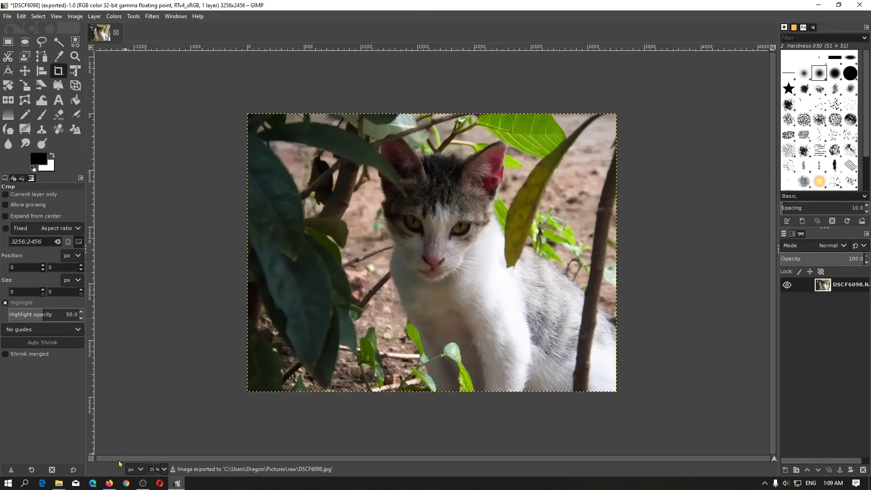
# Step: View DSCF6098.jpg in Photos, zooming into the cat's face and back out, then close it
pyautogui.click(59, 482)
pyautogui.doubleClick(38, 136)
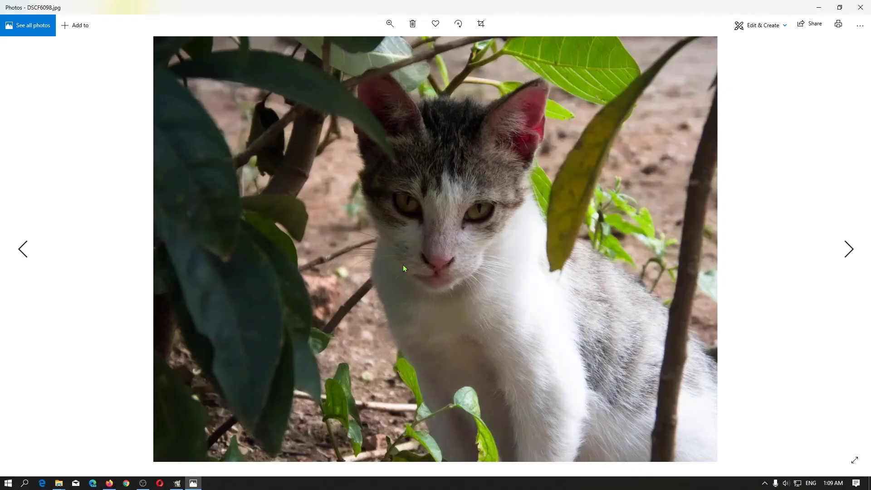
pyautogui.scroll(2, 459, 212)
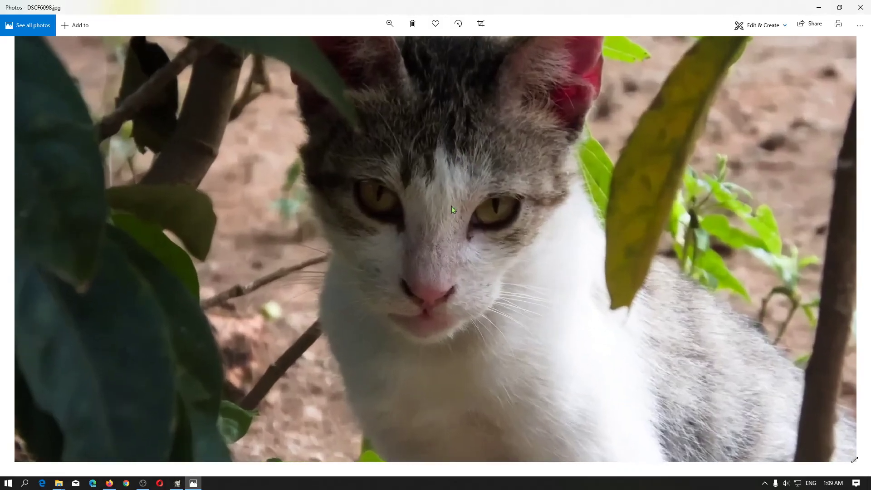
pyautogui.scroll(2, 451, 206)
pyautogui.scroll(2, 443, 217)
pyautogui.scroll(1, 404, 194)
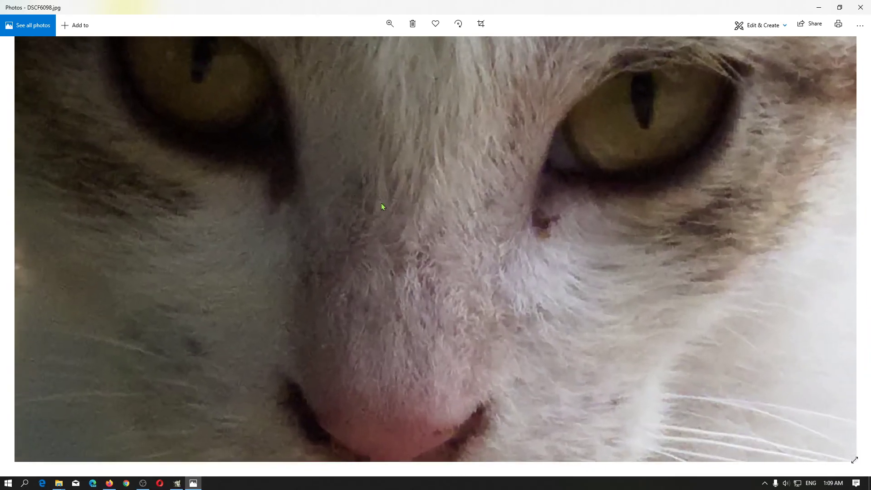
pyautogui.scroll(2, 475, 297)
pyautogui.scroll(-2, 474, 296)
pyautogui.scroll(-2, 501, 135)
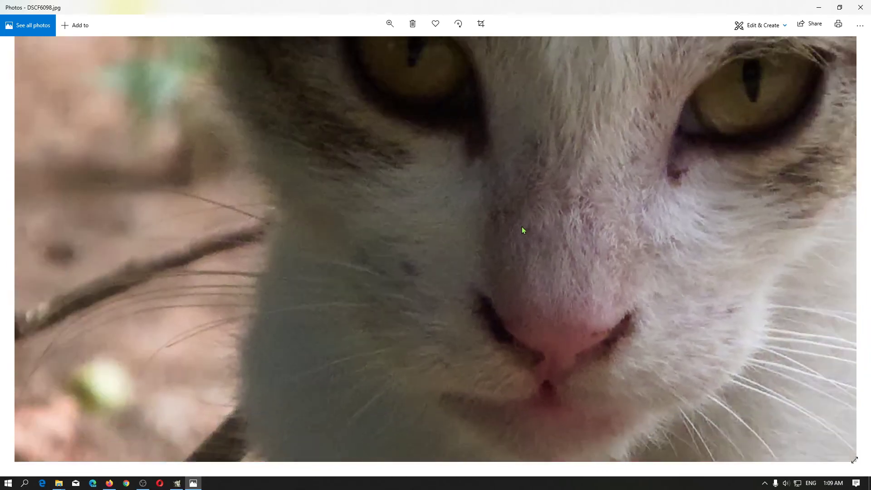
pyautogui.scroll(-2, 522, 228)
pyautogui.click(861, 8)
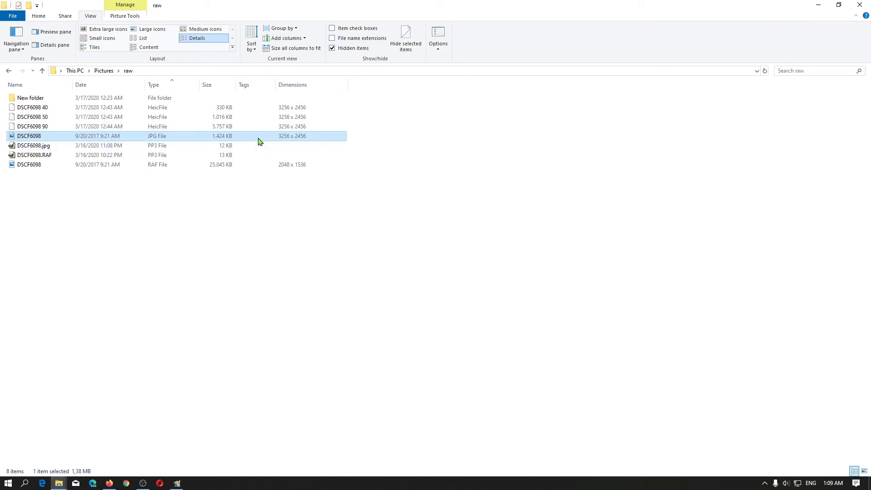
pyautogui.click(239, 164)
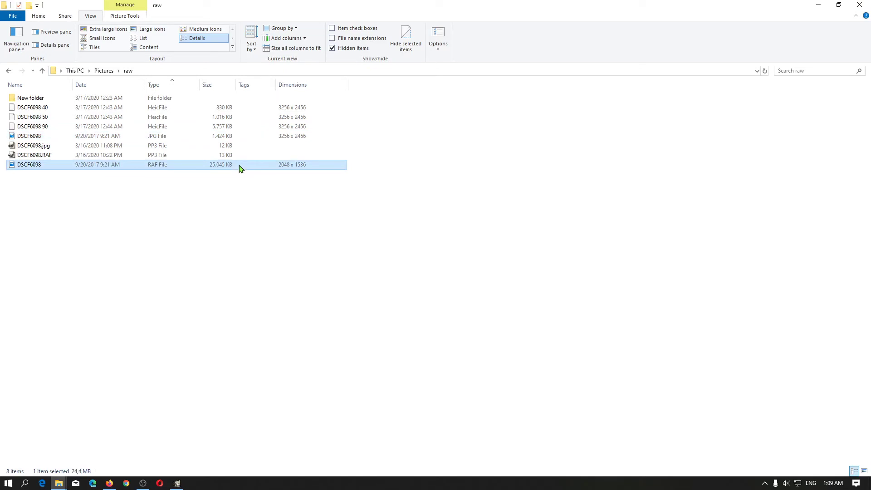
pyautogui.click(240, 138)
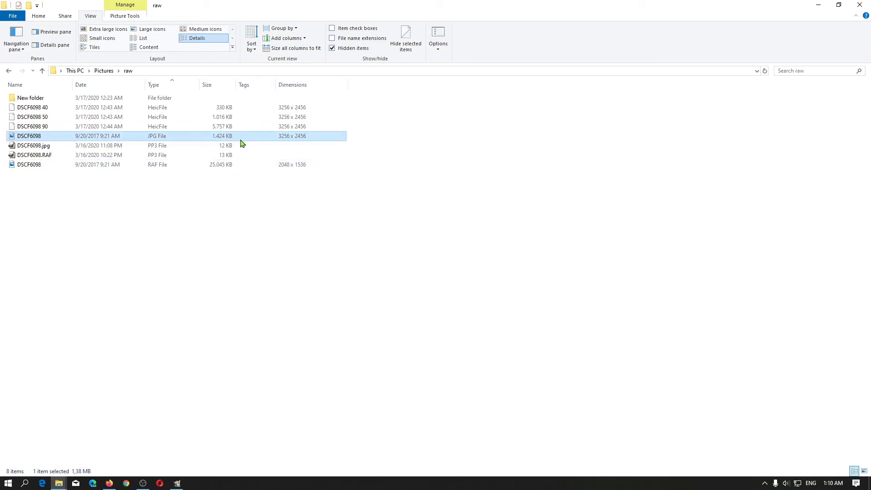
pyautogui.click(235, 166)
pyautogui.click(237, 138)
# Step: Start a new export of the cat photo named 'DSCF6098 50.jpg'
pyautogui.click(177, 483)
pyautogui.click(7, 16)
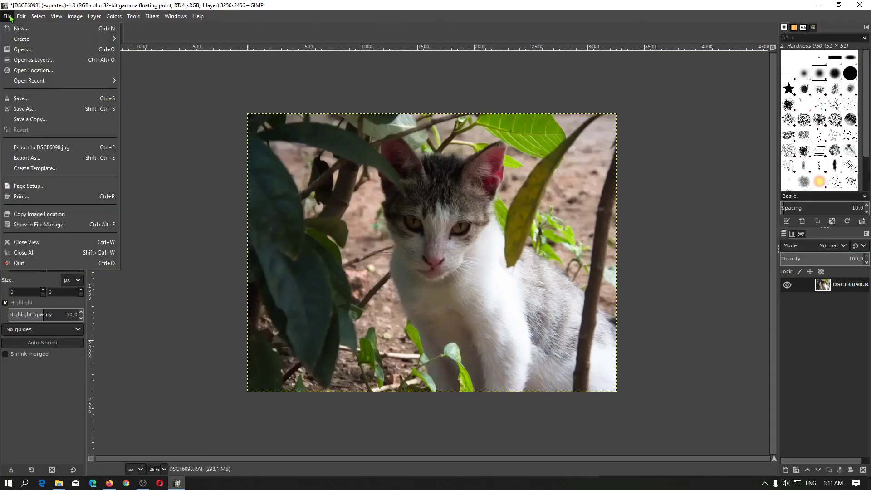
pyautogui.click(47, 159)
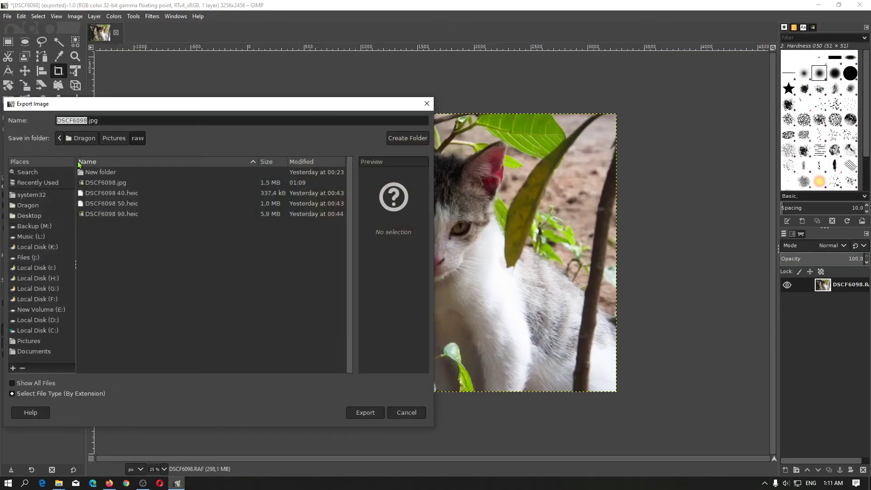
pyautogui.click(88, 120)
pyautogui.write('50')
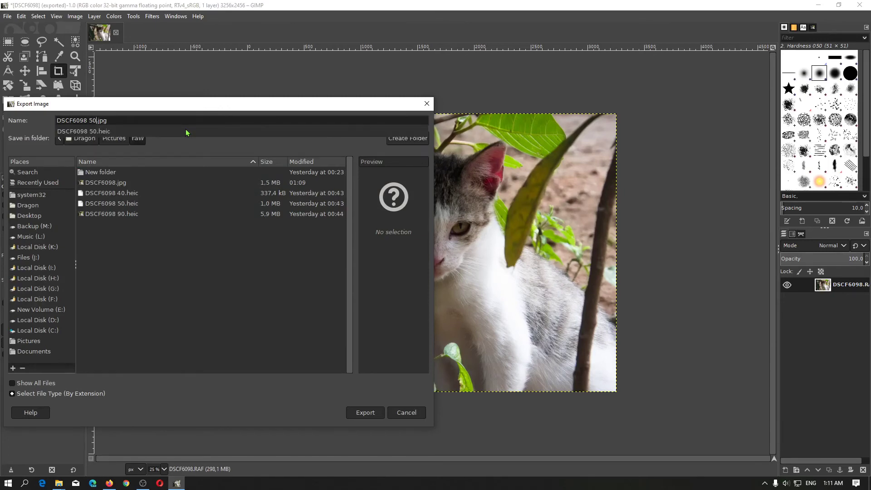
pyautogui.press('Return')
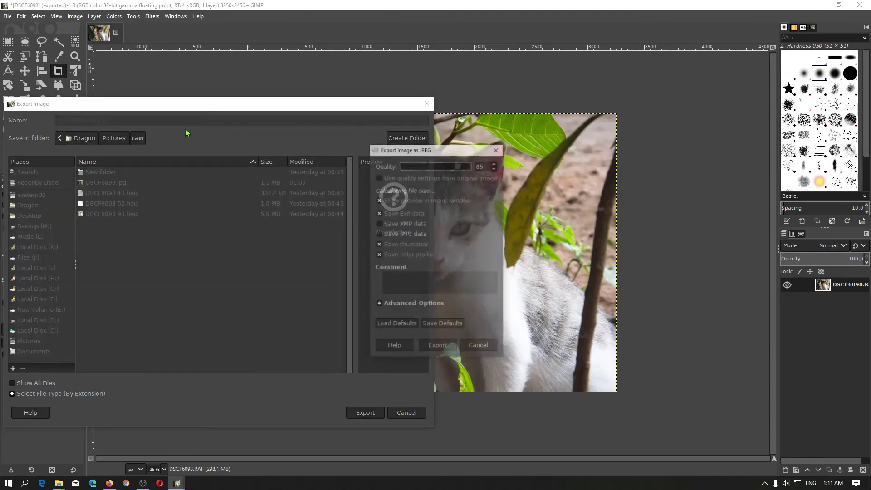
# Step: Lower the JPEG quality with Page Down, turn off preview, and export
pyautogui.press('pagedown')
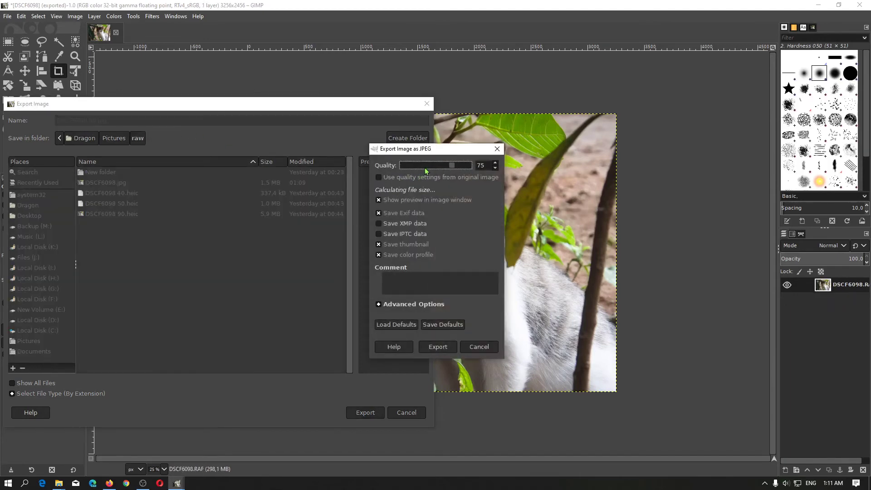
pyautogui.press('pagedown')
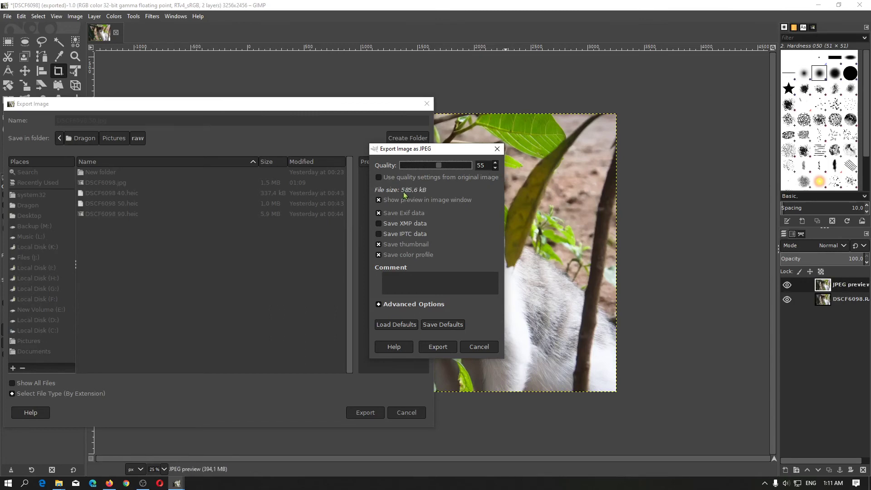
pyautogui.click(379, 200)
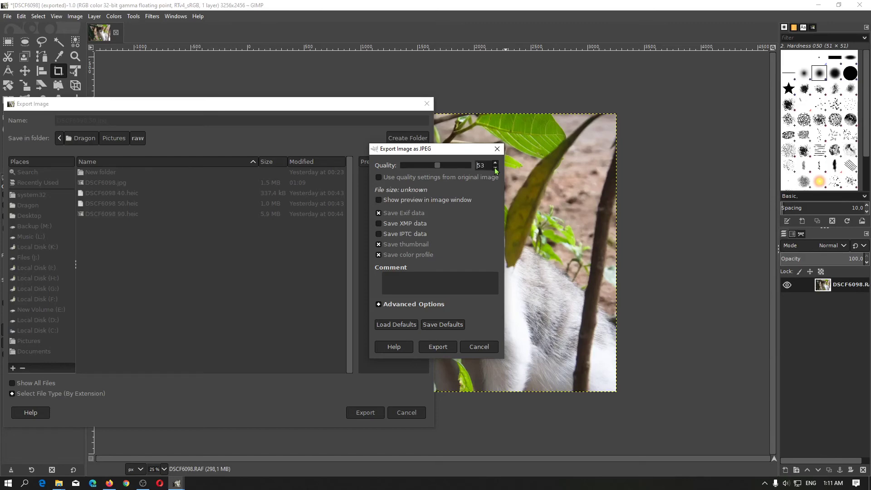
pyautogui.click(428, 347)
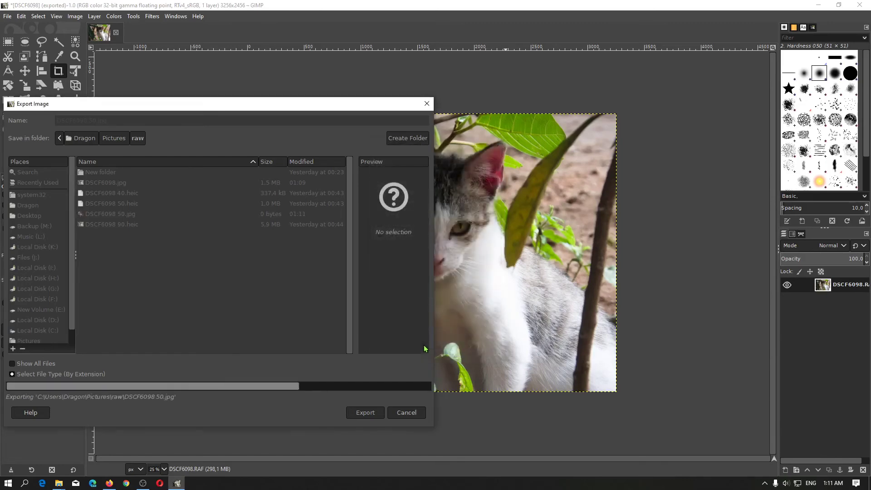
pyautogui.moveTo(58, 483)
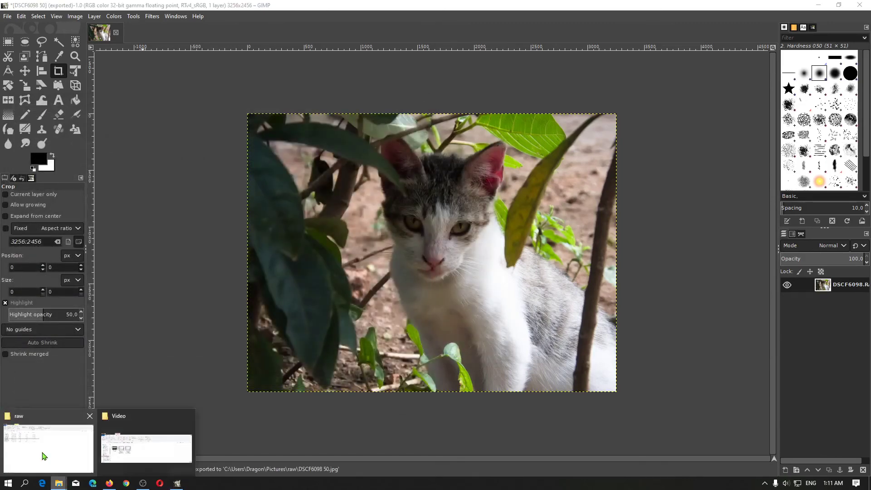
pyautogui.click(43, 453)
# Step: Open both JPEGs side by side and zoom each into the cat's nose
pyautogui.doubleClick(120, 145)
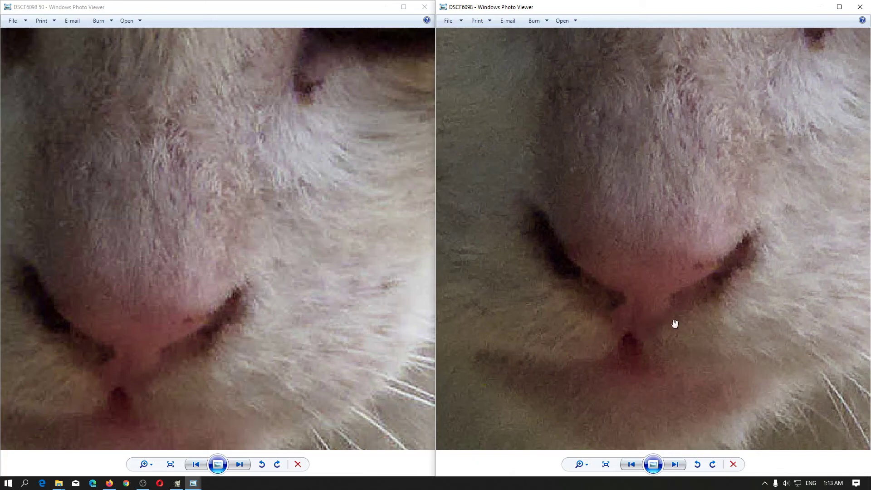
pyautogui.moveTo(703, 329); pyautogui.dragTo(739, 288)
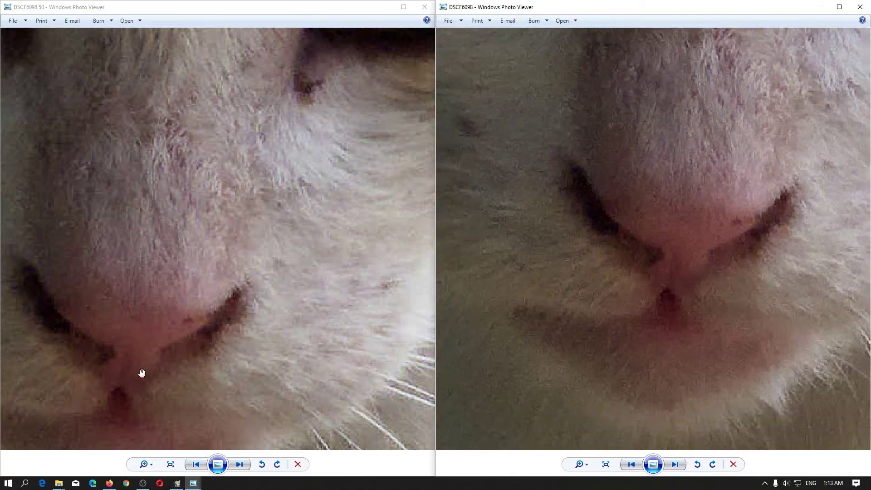
pyautogui.moveTo(139, 370); pyautogui.dragTo(220, 314)
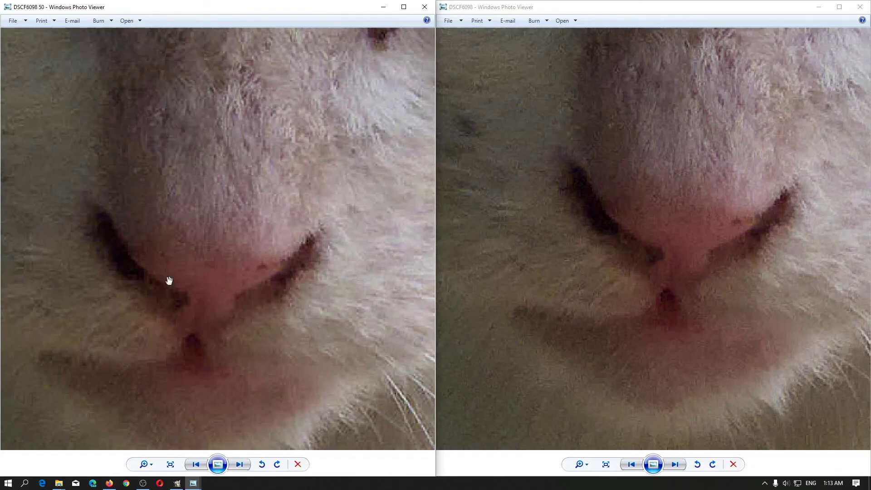
pyautogui.scroll(2, 205, 317)
pyautogui.scroll(2, 205, 317)
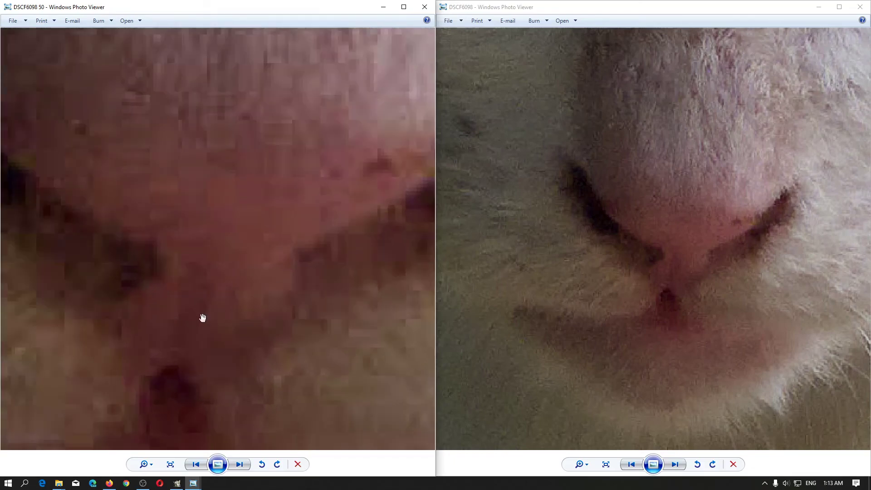
pyautogui.click(684, 270)
pyautogui.scroll(3, 684, 270)
pyautogui.scroll(2, 684, 270)
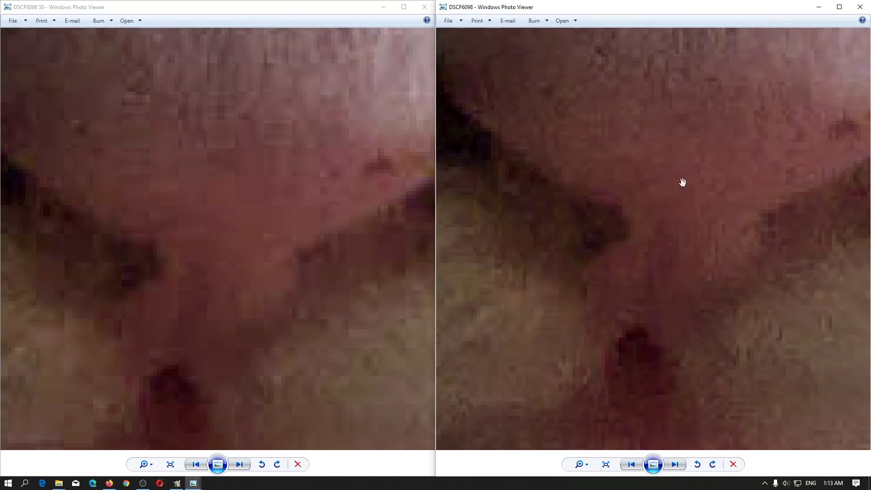
# Step: Zoom out the DSCF6098 50 view and pan across the face, eye, ear and leaves
pyautogui.click(235, 272)
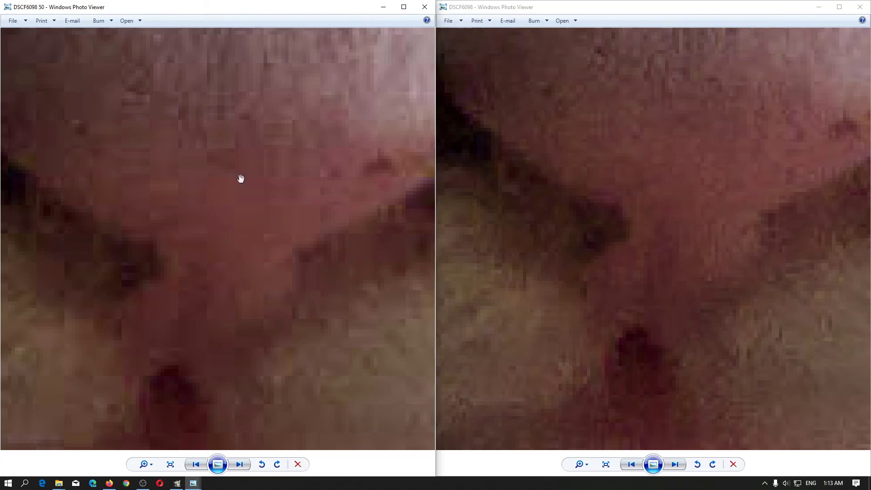
pyautogui.scroll(-2, 258, 181)
pyautogui.scroll(-1, 276, 178)
pyautogui.moveTo(363, 88); pyautogui.dragTo(247, 220)
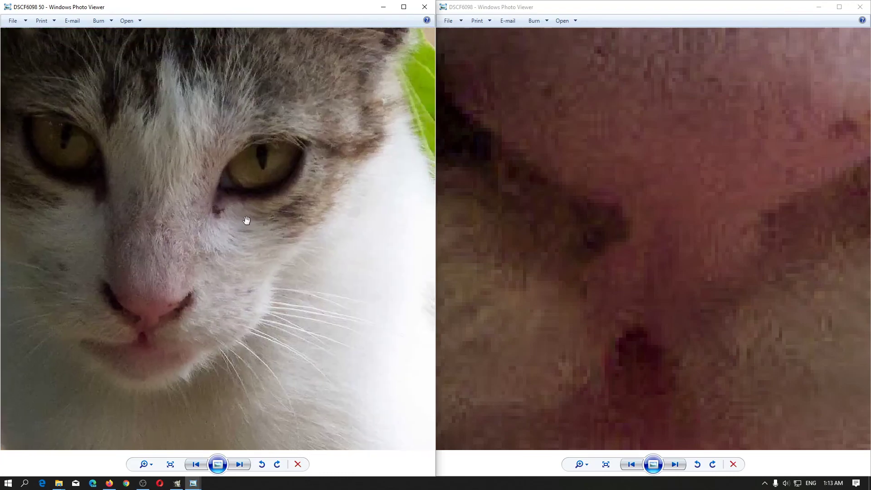
pyautogui.moveTo(349, 154); pyautogui.dragTo(247, 300)
pyautogui.moveTo(426, 208)
pyautogui.mouseDown()
pyautogui.moveTo(360, 234)
pyautogui.moveTo(158, 233)
pyautogui.mouseUp()
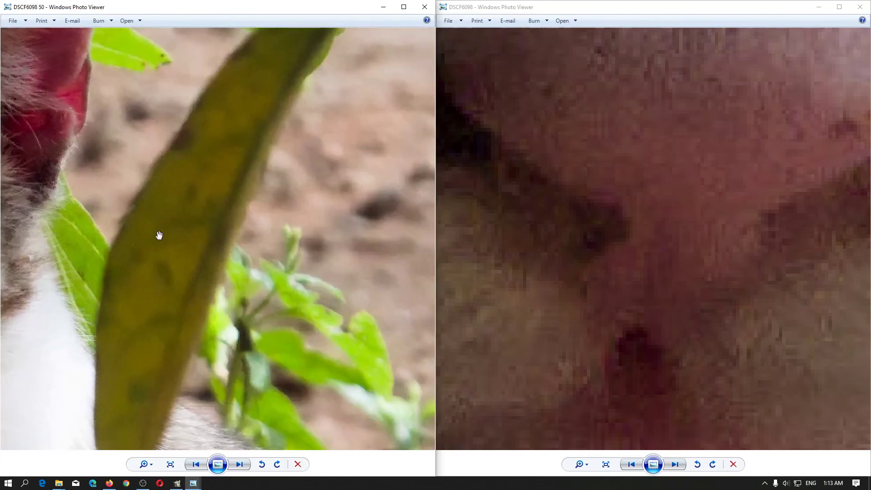
pyautogui.moveTo(91, 177); pyautogui.dragTo(163, 236)
# Step: Compare a dark area in the right photo, then zoom in and pan the left photo downward
pyautogui.click(695, 234)
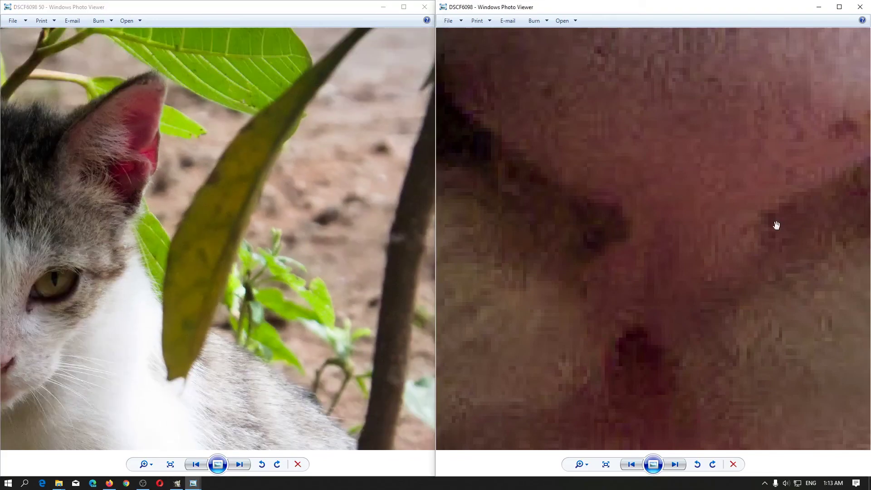
pyautogui.scroll(-1, 537, 261)
pyautogui.scroll(-1, 691, 245)
pyautogui.scroll(-1, 691, 245)
pyautogui.moveTo(703, 230); pyautogui.dragTo(564, 319)
pyautogui.moveTo(653, 326); pyautogui.dragTo(571, 299)
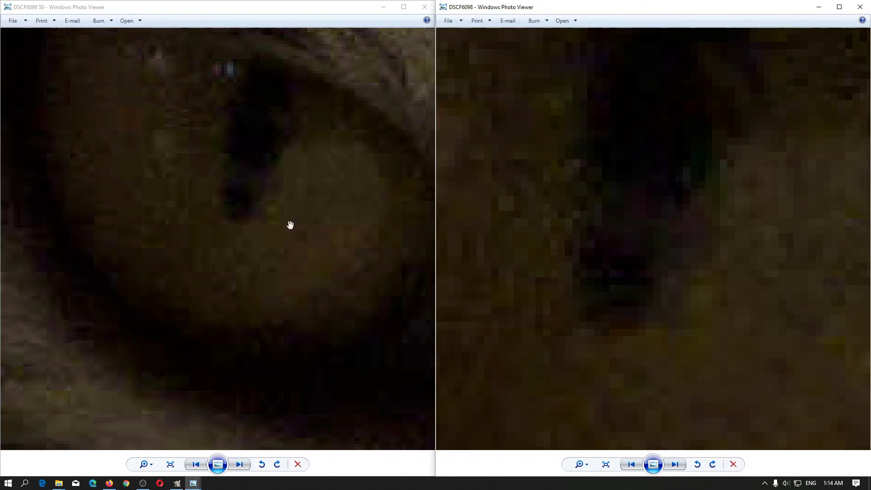
pyautogui.click(245, 207)
pyautogui.scroll(2, 242, 205)
pyautogui.scroll(1, 242, 205)
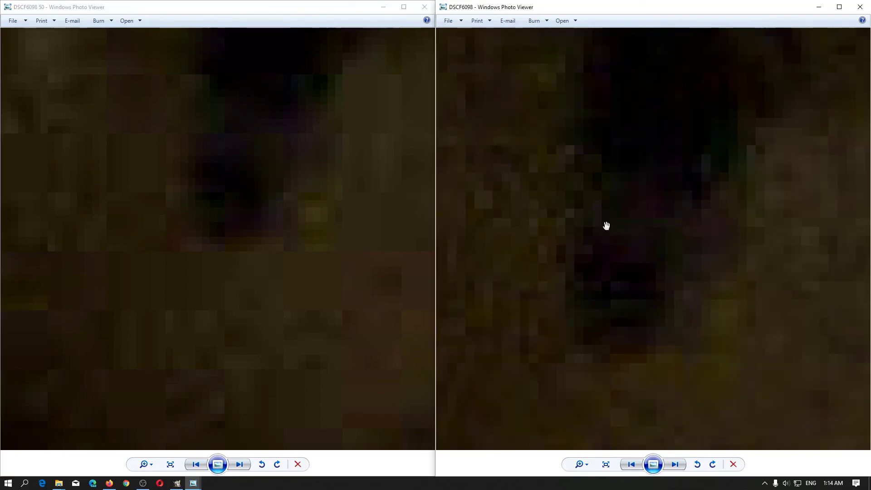
pyautogui.moveTo(233, 232)
pyautogui.mouseDown()
pyautogui.moveTo(224, 342)
pyautogui.moveTo(202, 373)
pyautogui.moveTo(222, 356)
pyautogui.mouseUp()
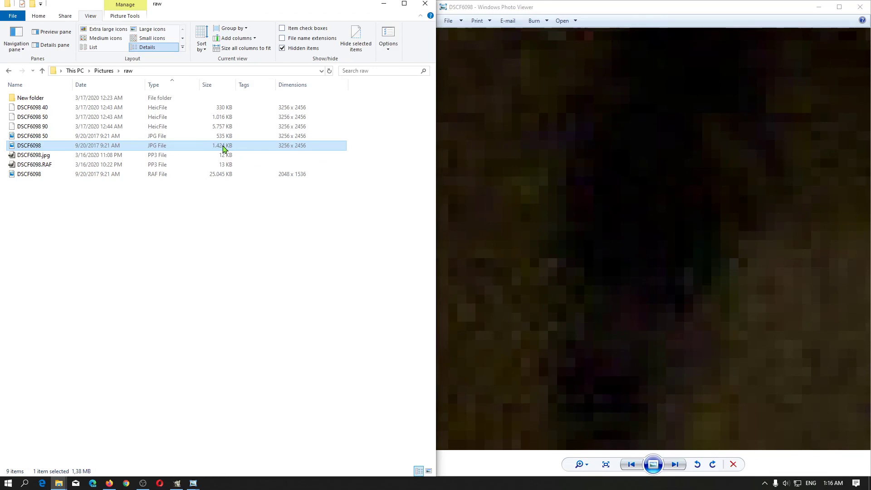
# Step: Select DSCF6098 50, zoom its viewer out to fit, and place it beside DSCF6098
pyautogui.click(578, 267)
pyautogui.press('Left')
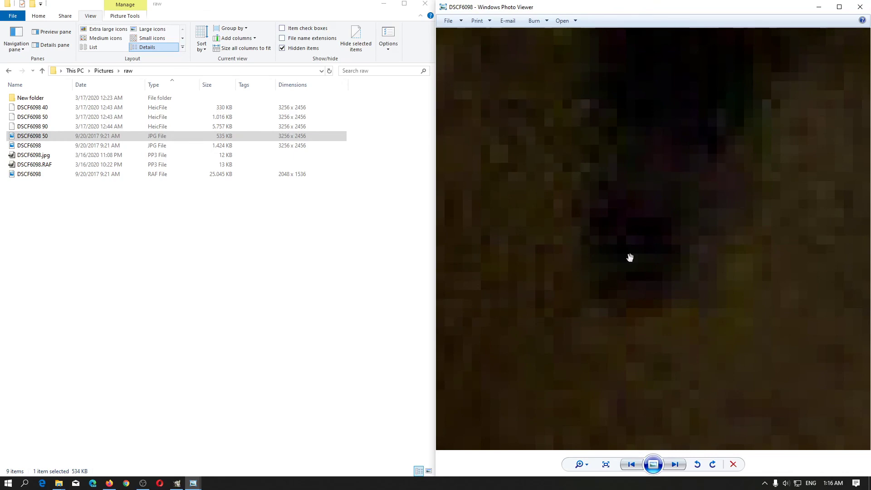
pyautogui.scroll(-3, 629, 257)
pyautogui.scroll(-3, 631, 259)
pyautogui.scroll(-2, 631, 261)
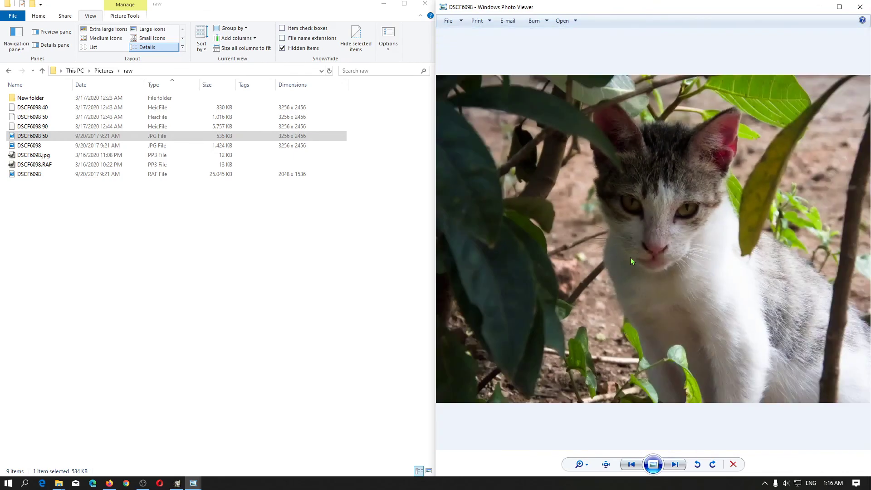
pyautogui.click(193, 482)
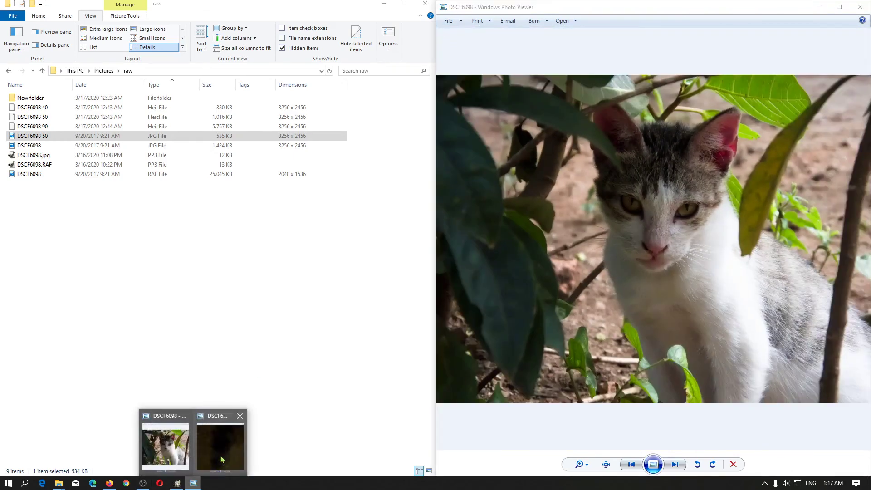
pyautogui.click(221, 440)
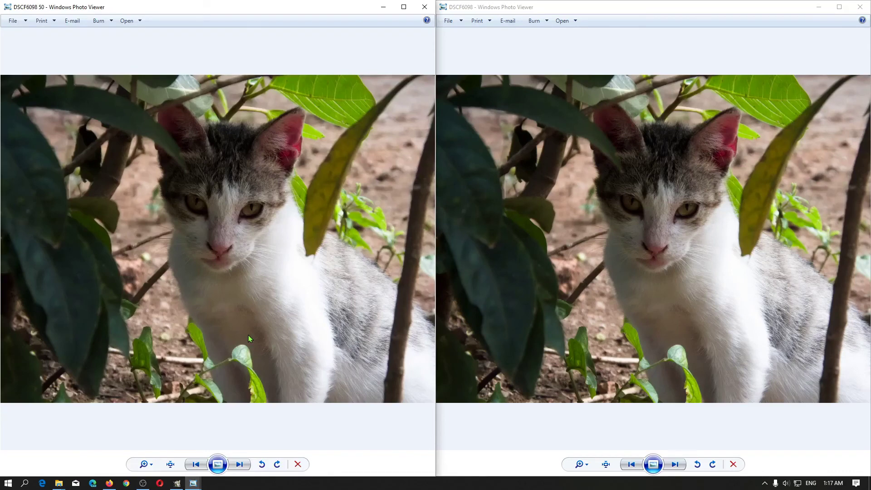